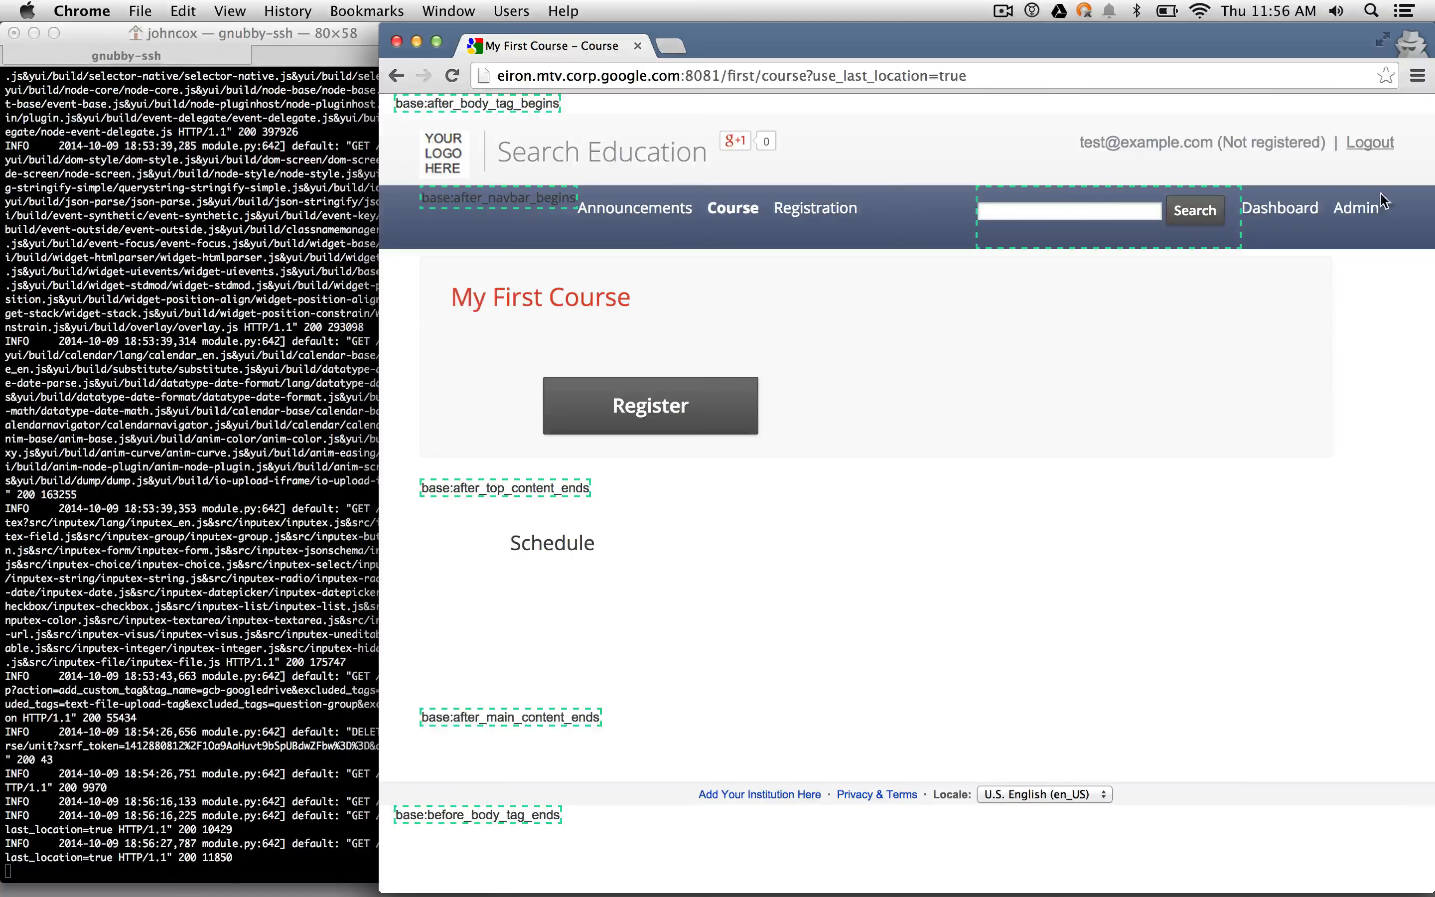
- Open My First Course from Admin, add a new unit, and switch its Unit Header to Rich Text
{"action": "left_click", "coordinate": [1380, 196]}
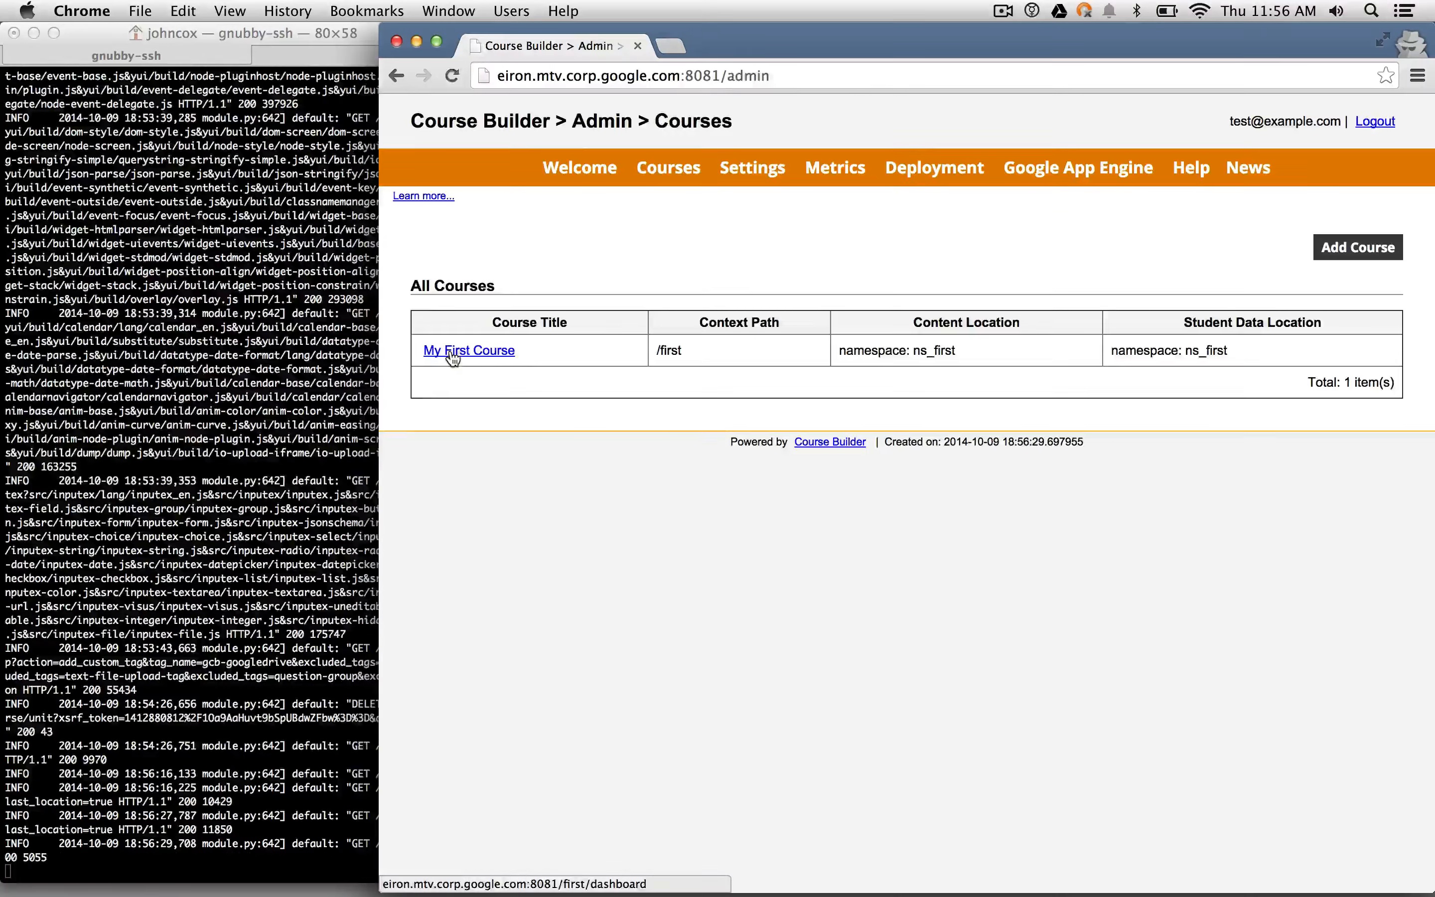
{"action": "left_click", "coordinate": [452, 354]}
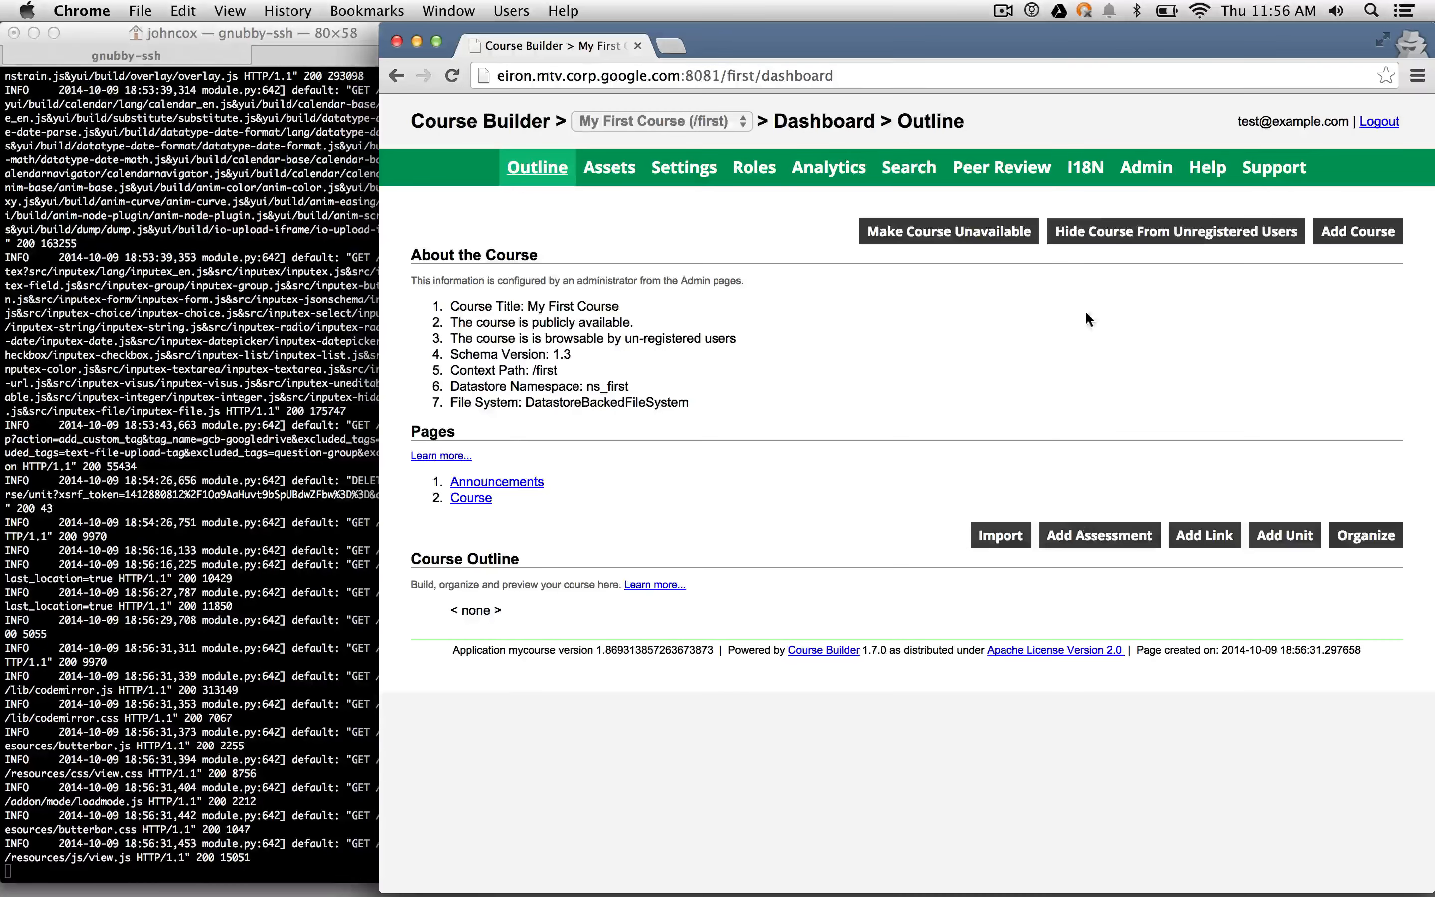
{"action": "left_click", "coordinate": [1300, 538]}
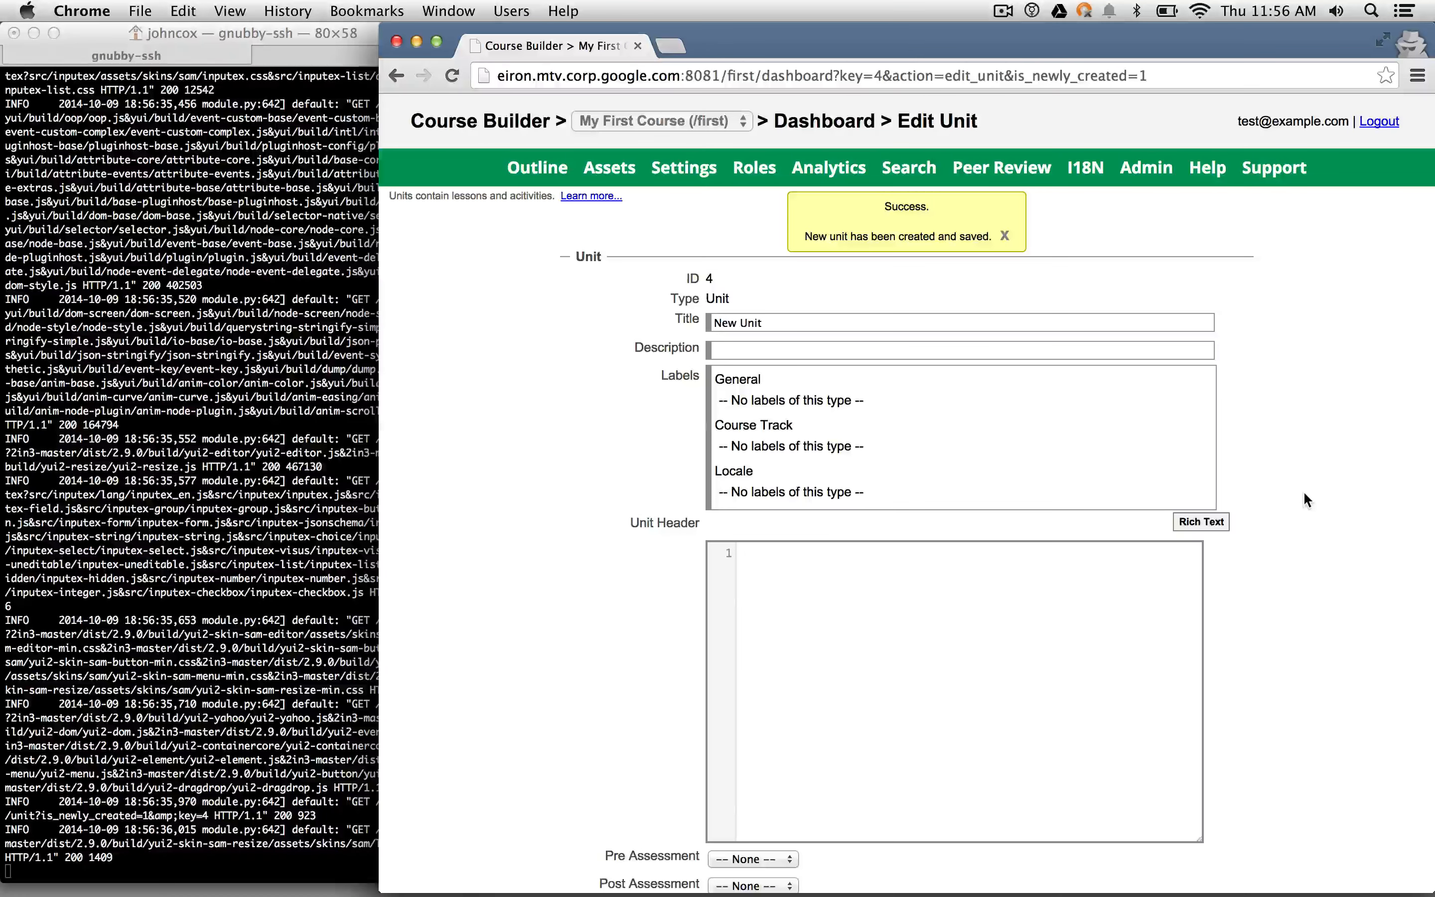
{"action": "left_click", "coordinate": [1202, 522]}
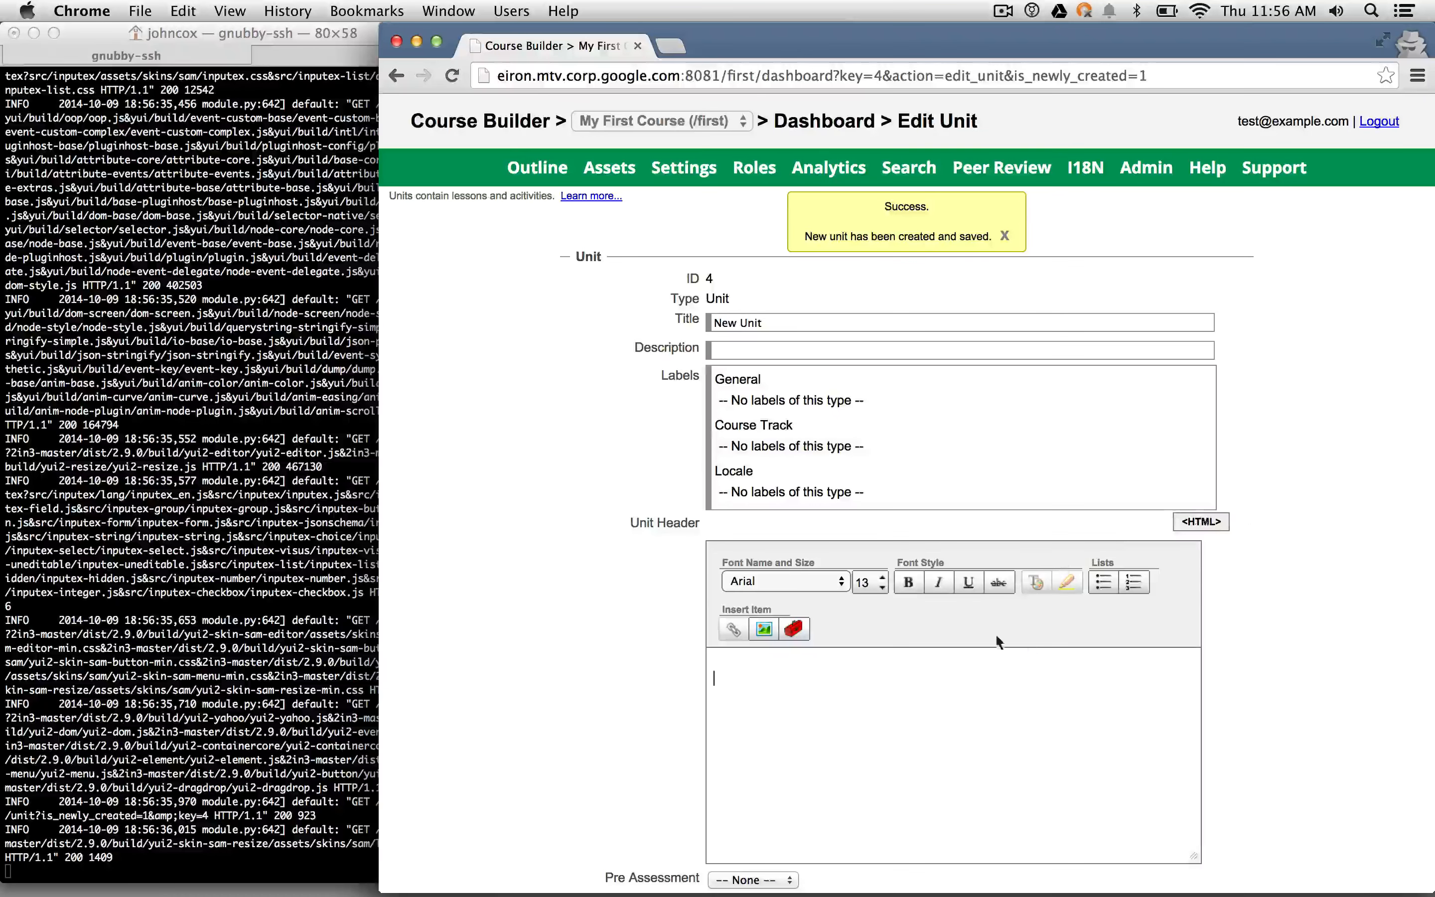
- Add a gcb: Google Drive custom component to the unit header
{"action": "left_click", "coordinate": [794, 629]}
{"action": "left_click", "coordinate": [870, 411]}
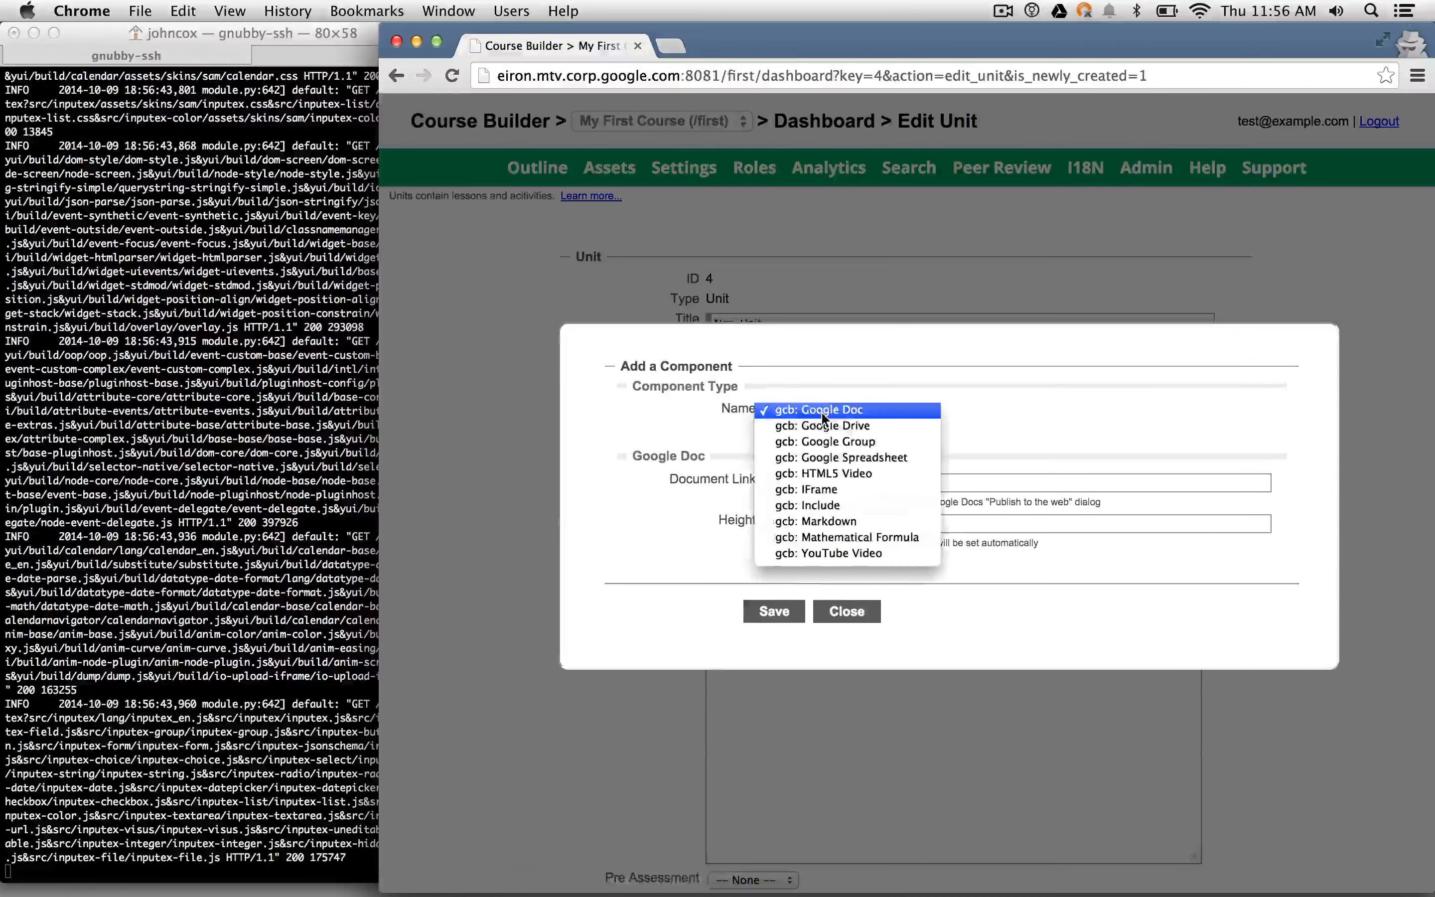
{"action": "left_click", "coordinate": [870, 425]}
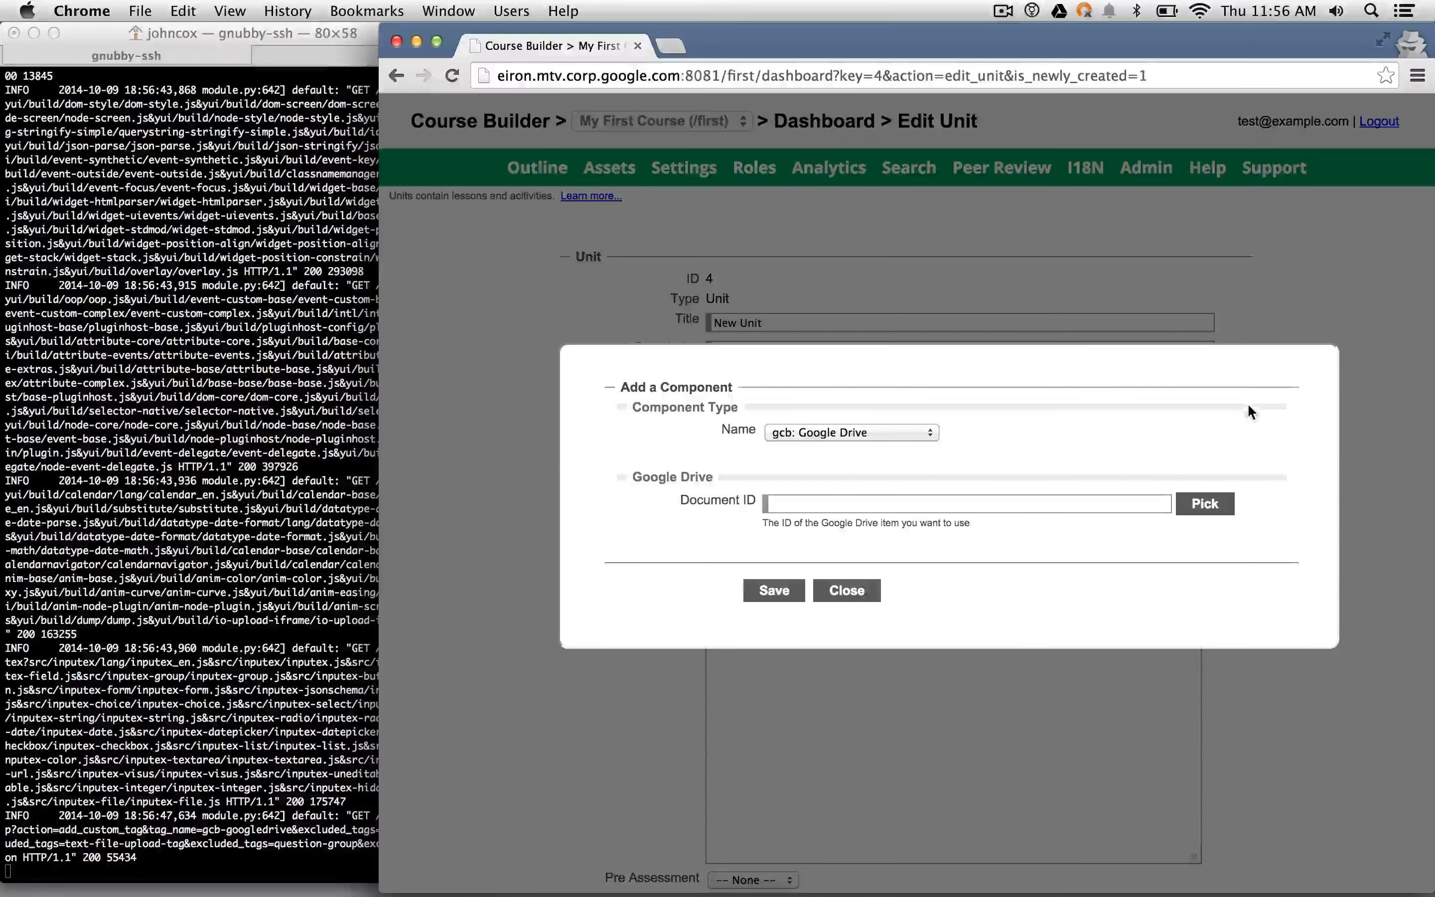
- Pick from Drive and sign in to Google with the account e-mail and password
{"action": "left_click", "coordinate": [1202, 506]}
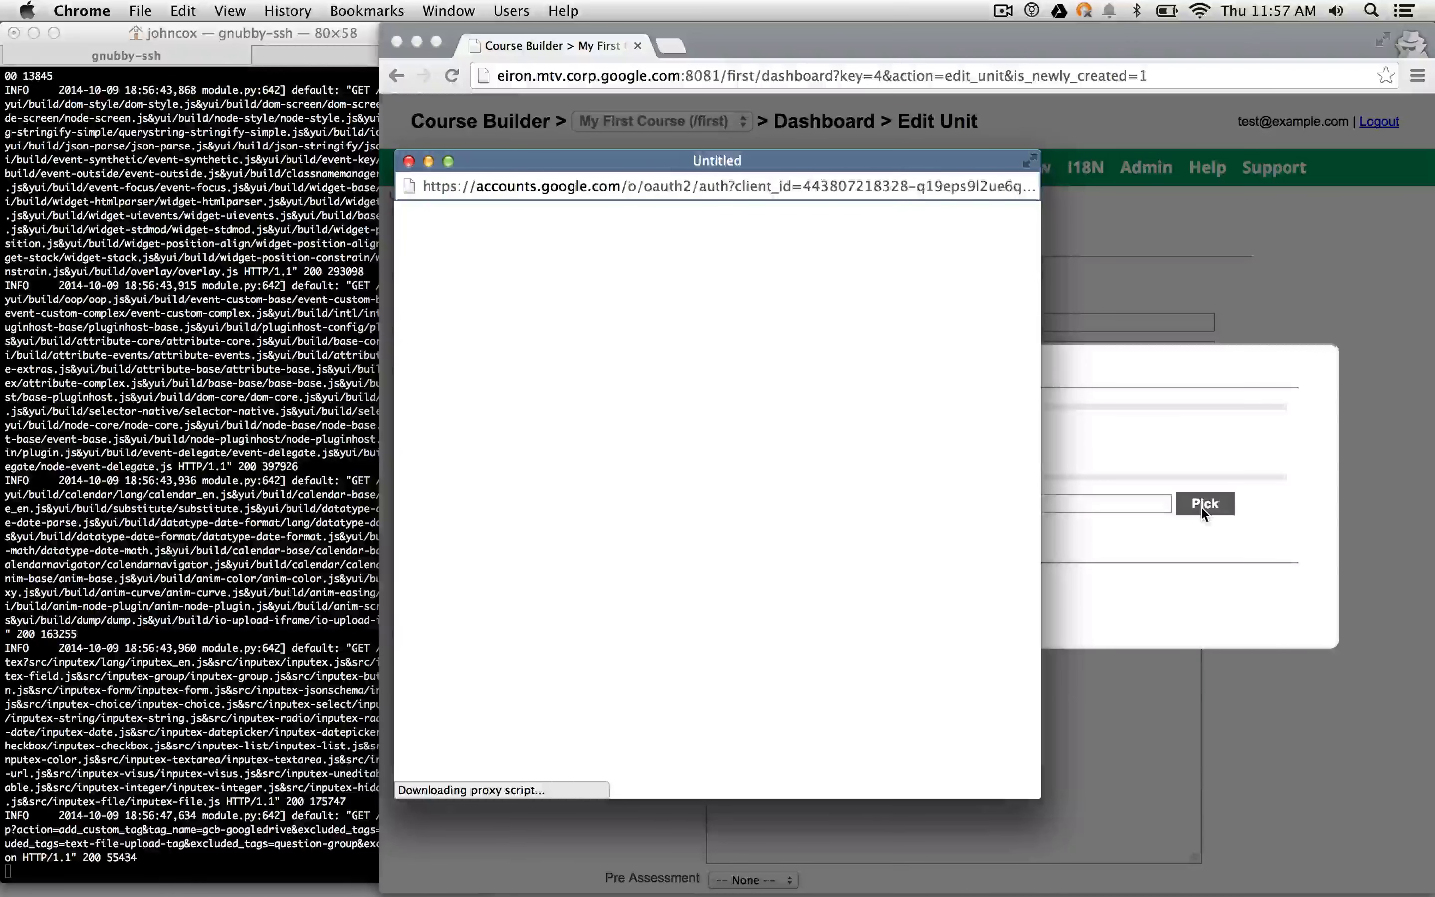
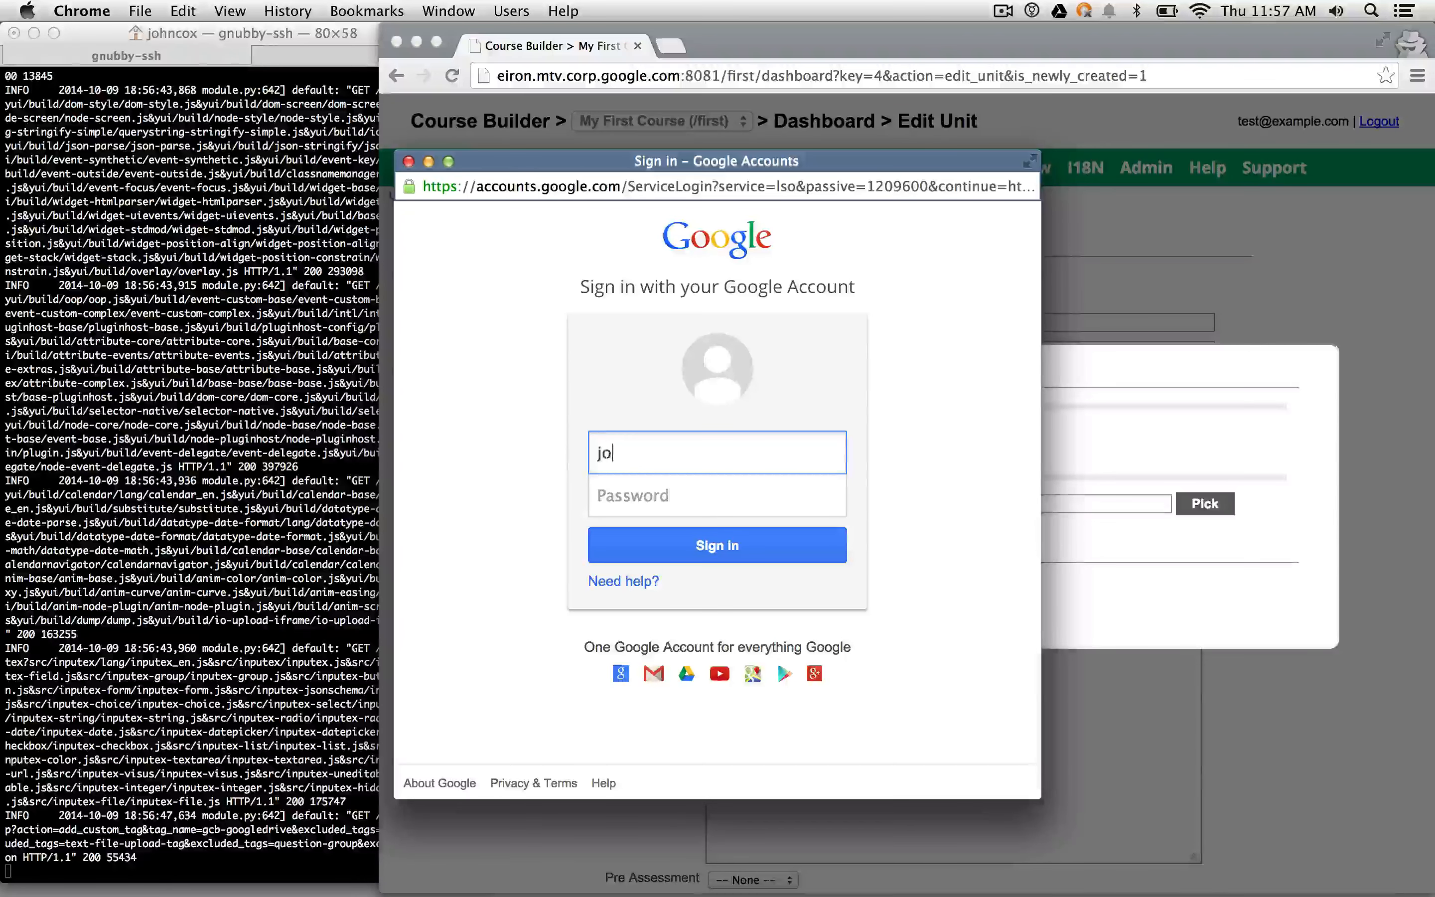
{"action": "key", "text": "Tab"}
{"action": "type", "text": "•••••••••"}
{"action": "key", "text": "Return"}
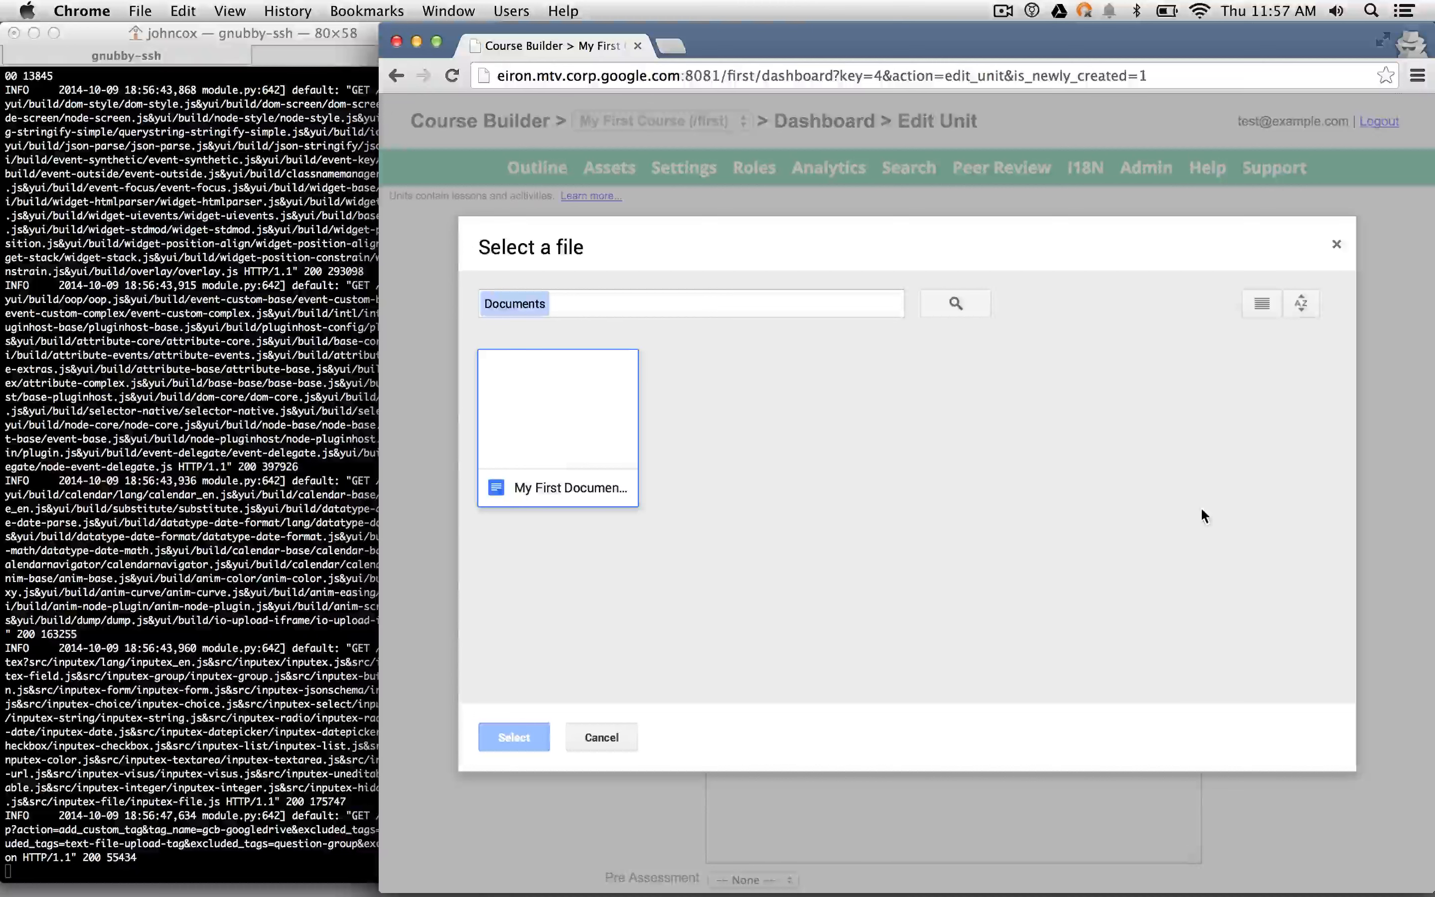
- Select My First Document and save the Drive component into the header
{"action": "left_click", "coordinate": [580, 418]}
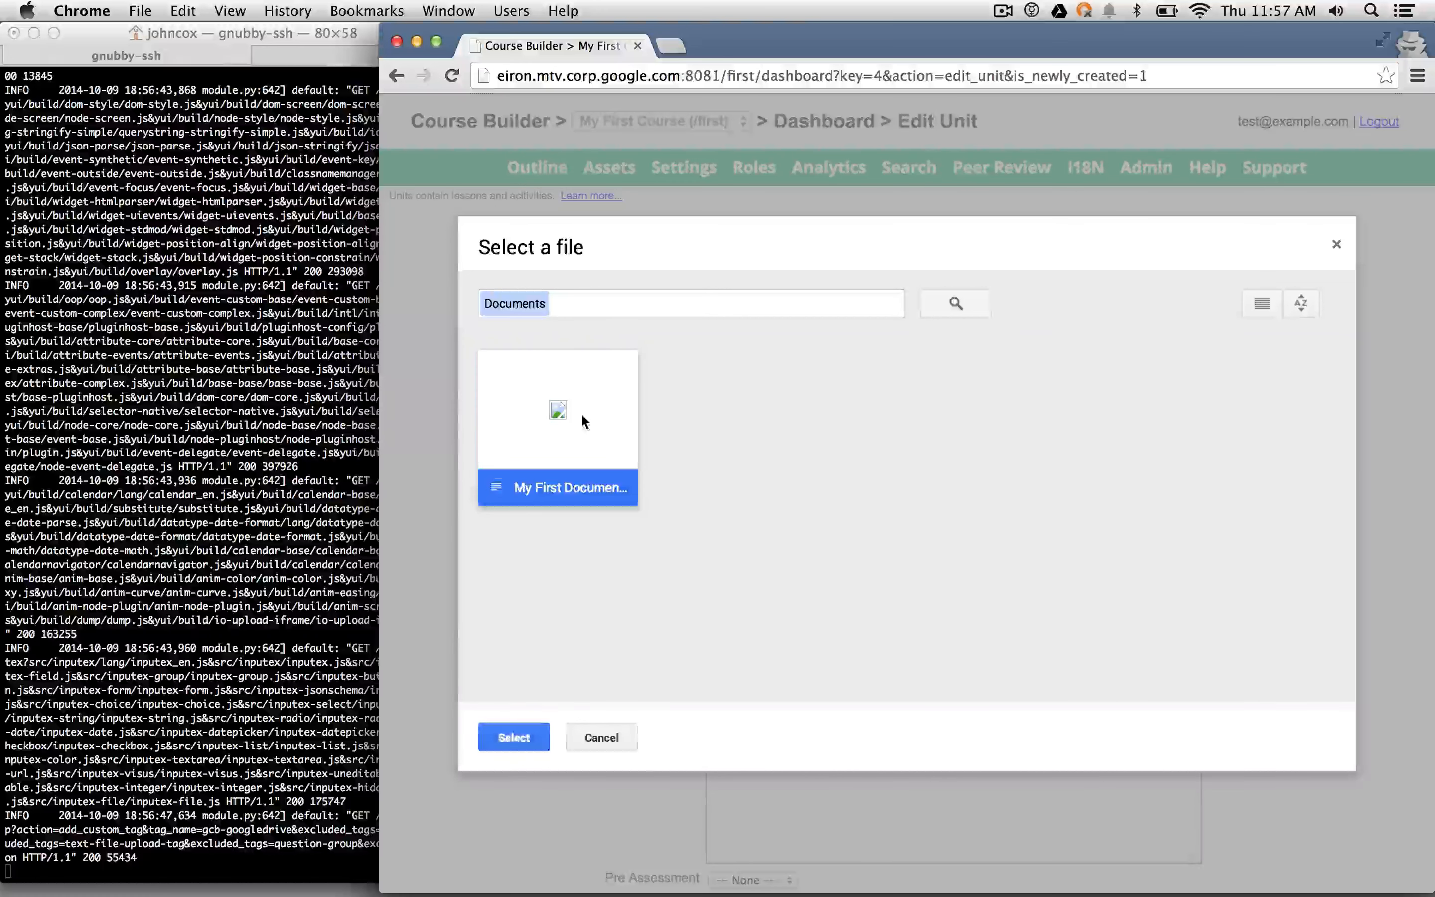
{"action": "left_click", "coordinate": [514, 737]}
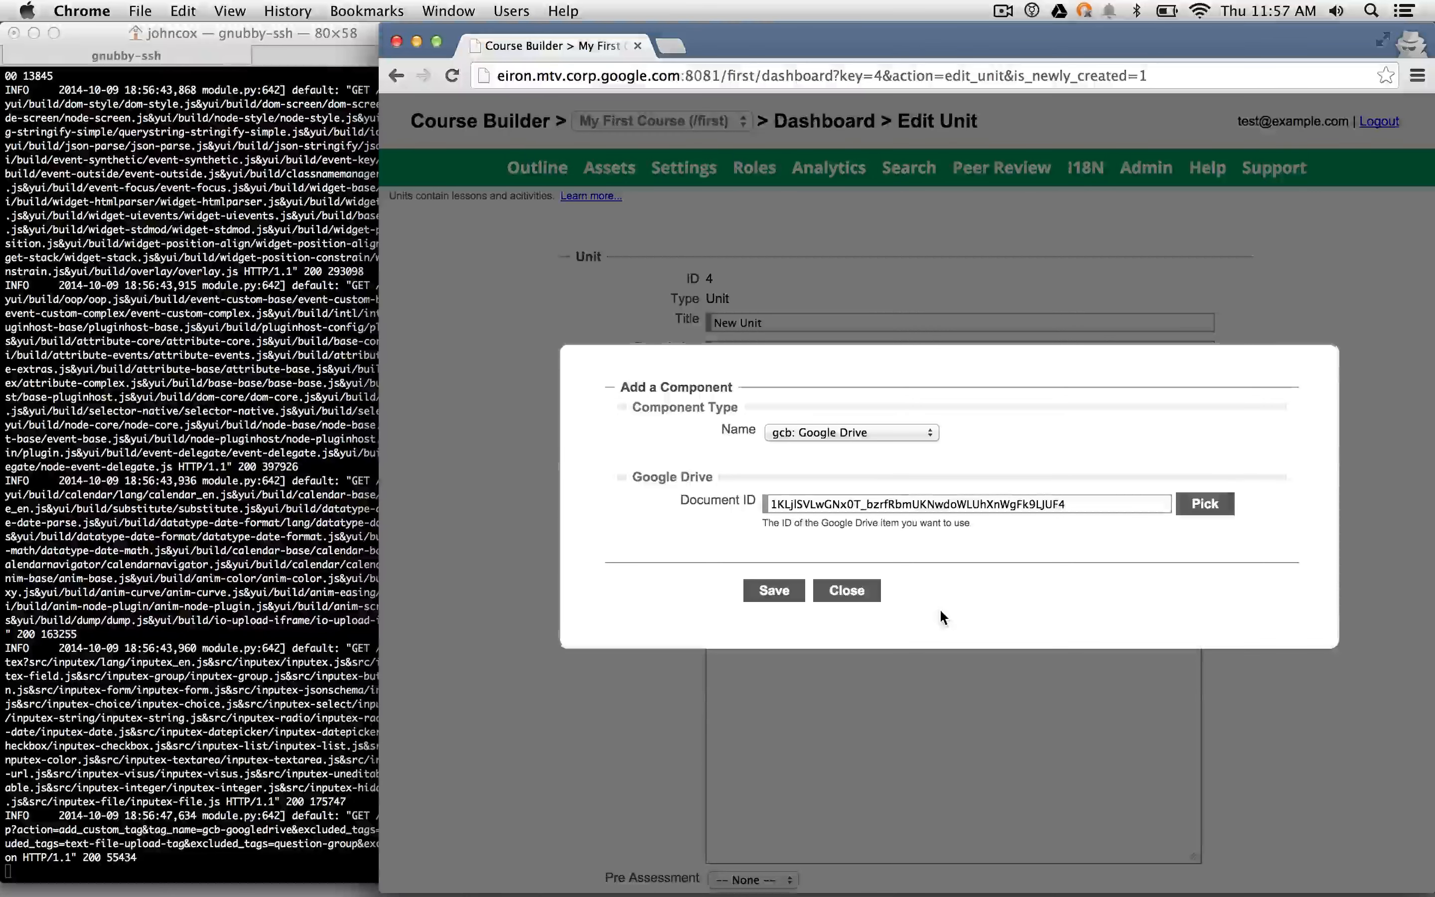
{"action": "left_click", "coordinate": [793, 589]}
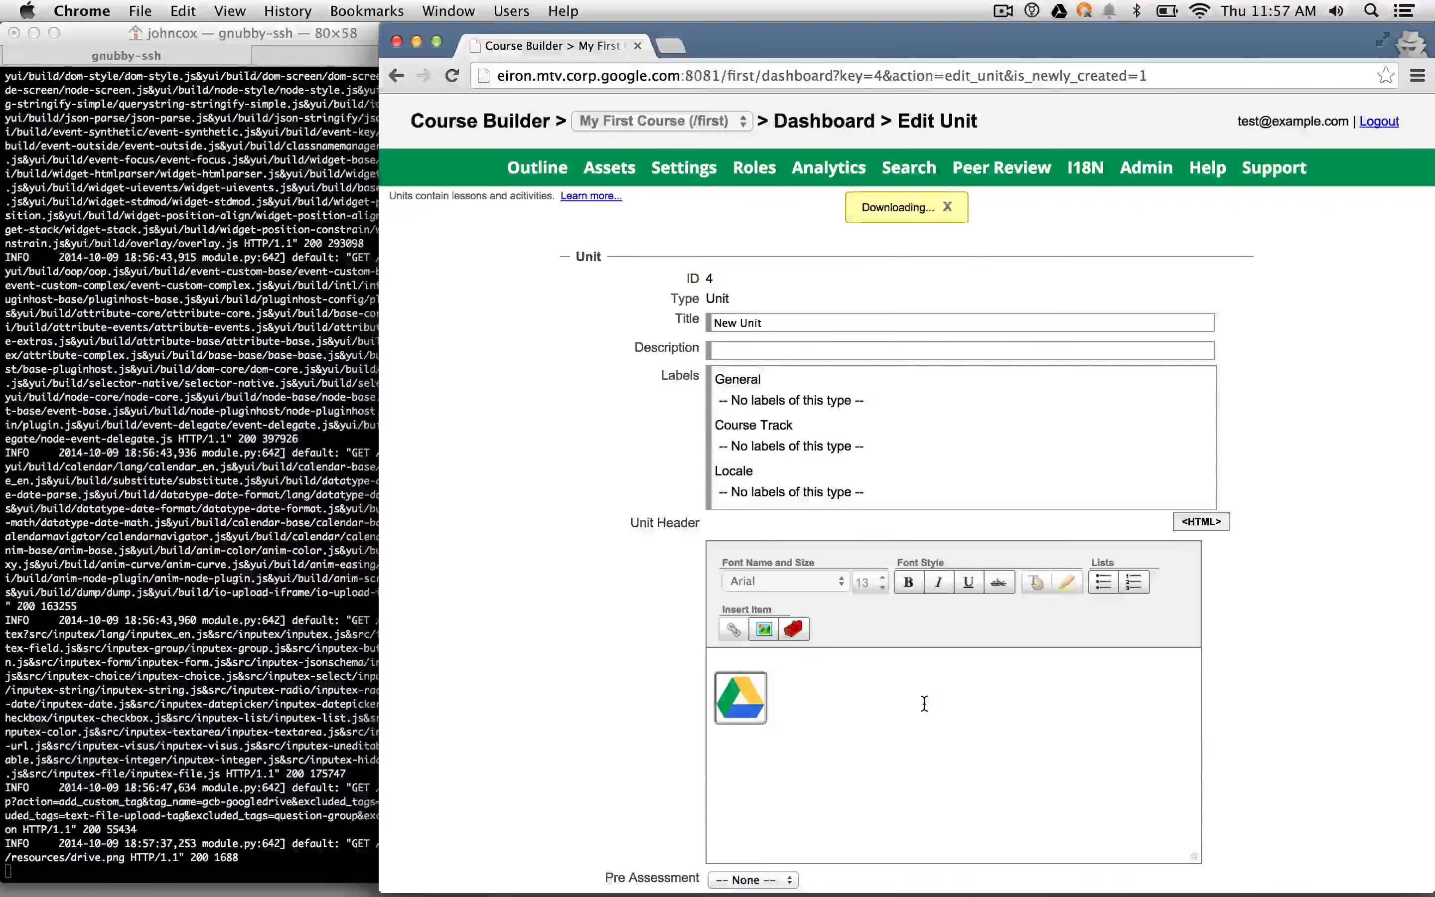
- Open My First Document from docs.google.com in a new tab, then return to the Course Builder tab
{"action": "key", "text": "super+t"}
{"action": "type", "text": "doc"}
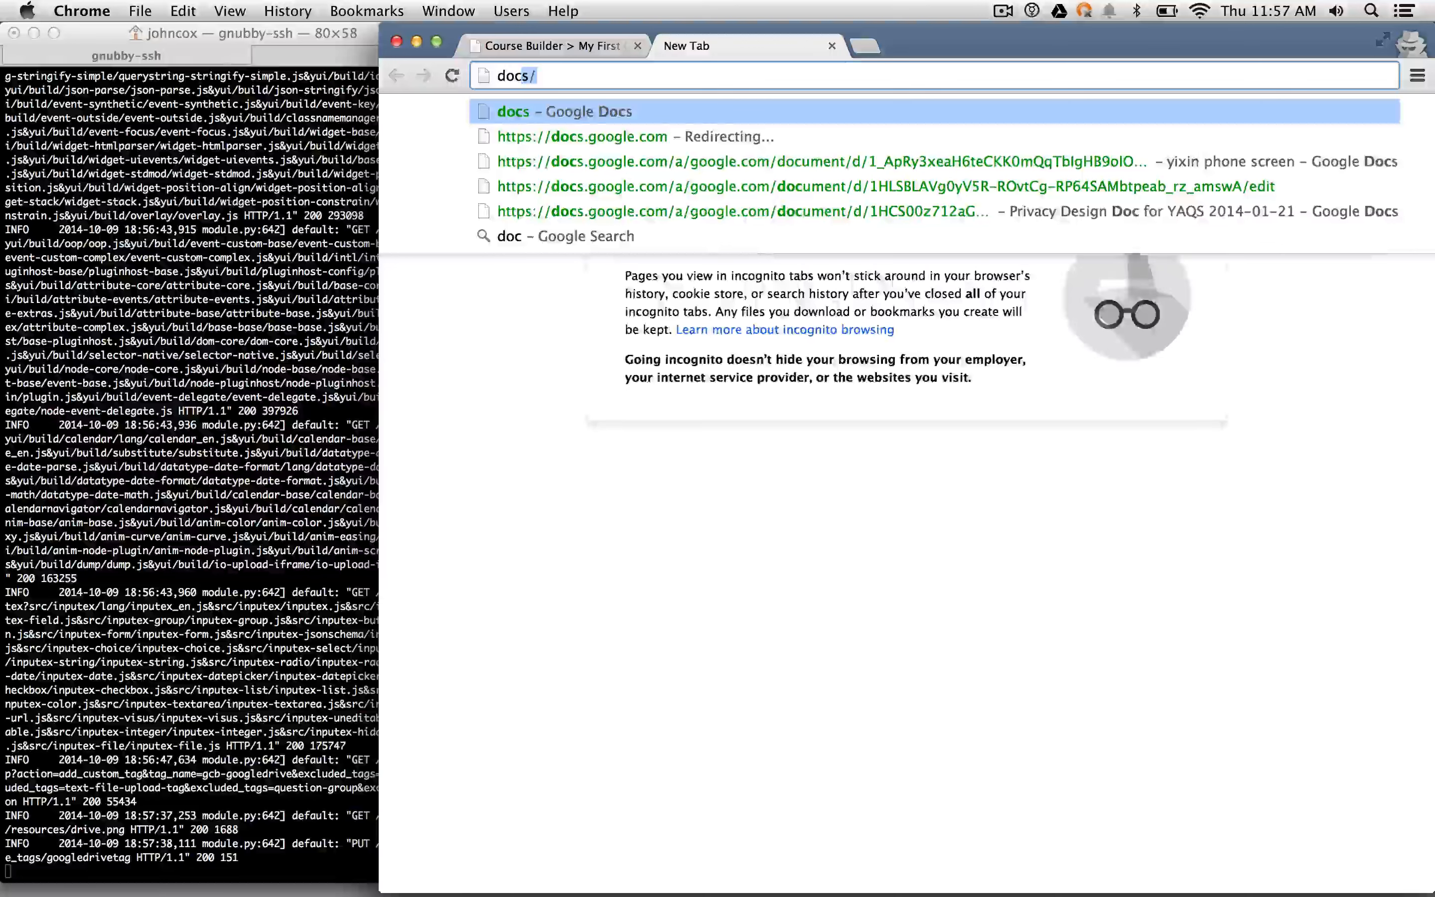
{"action": "key", "text": "Return"}
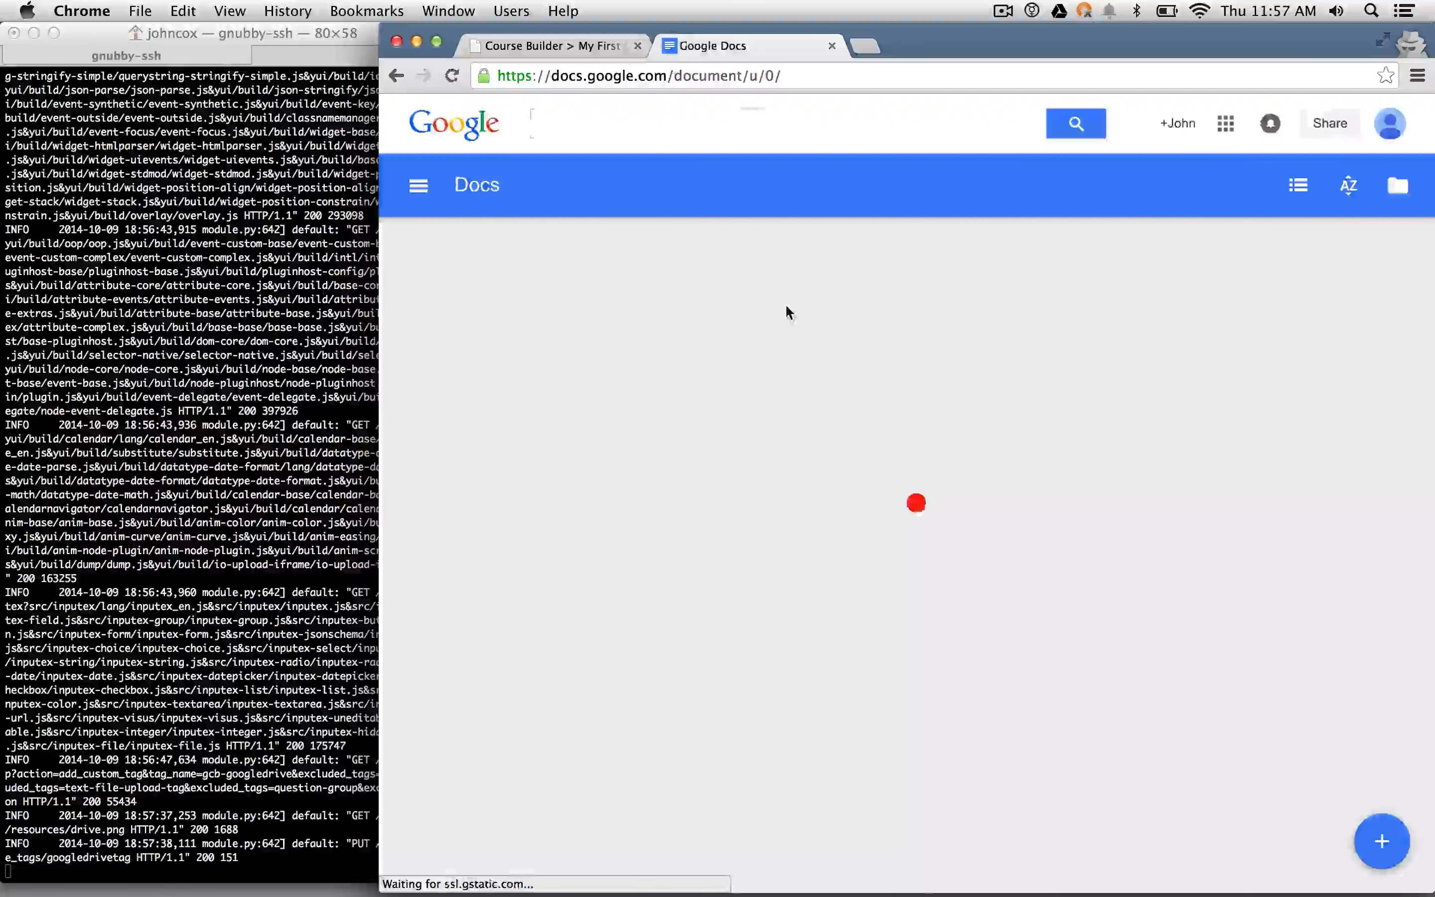
{"action": "left_click", "coordinate": [698, 368]}
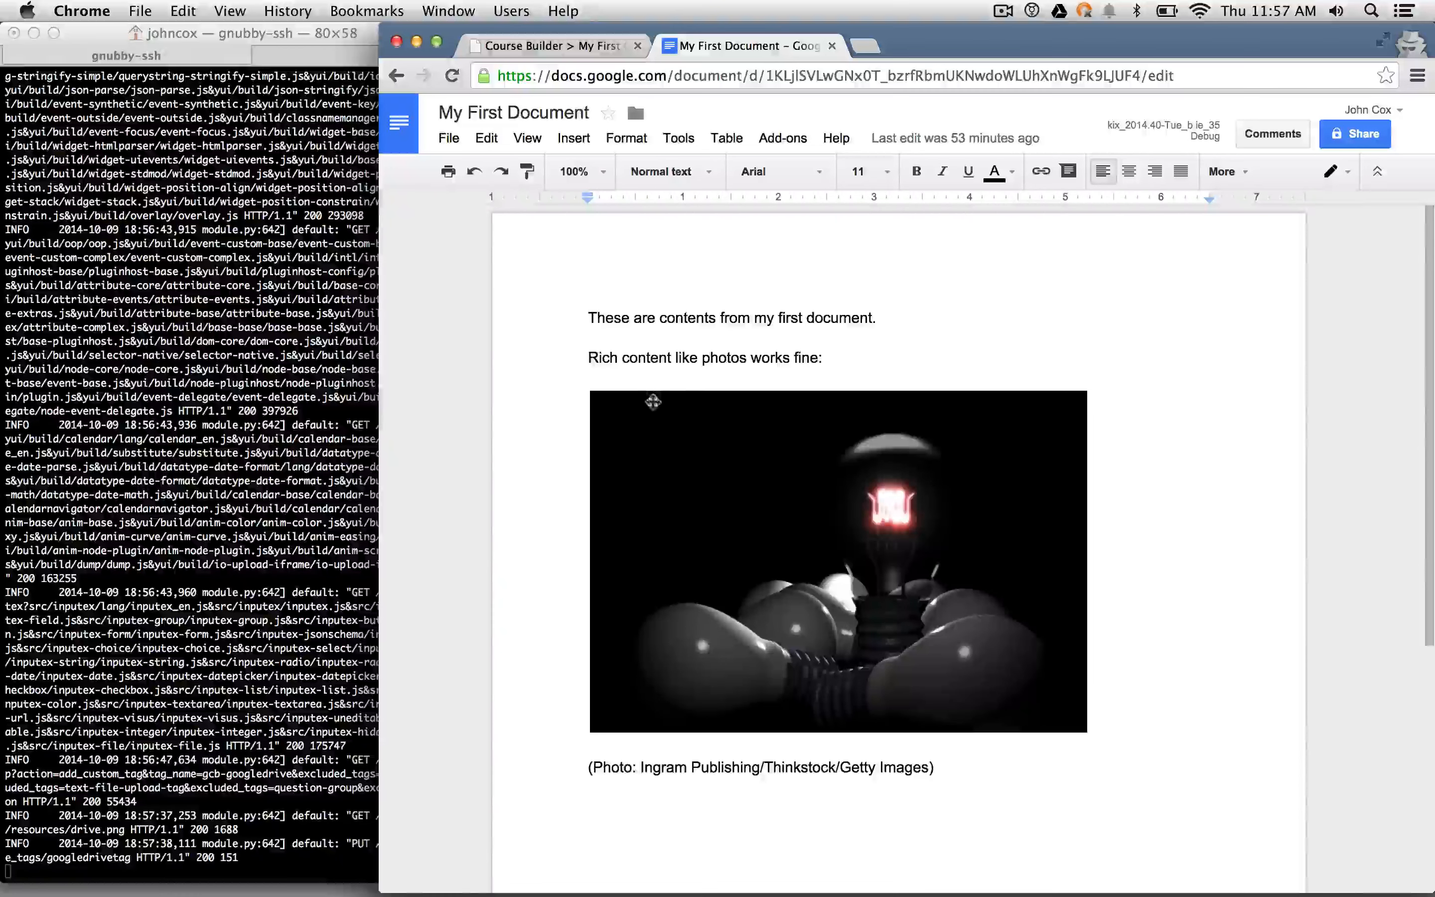
{"action": "left_click", "coordinate": [514, 47]}
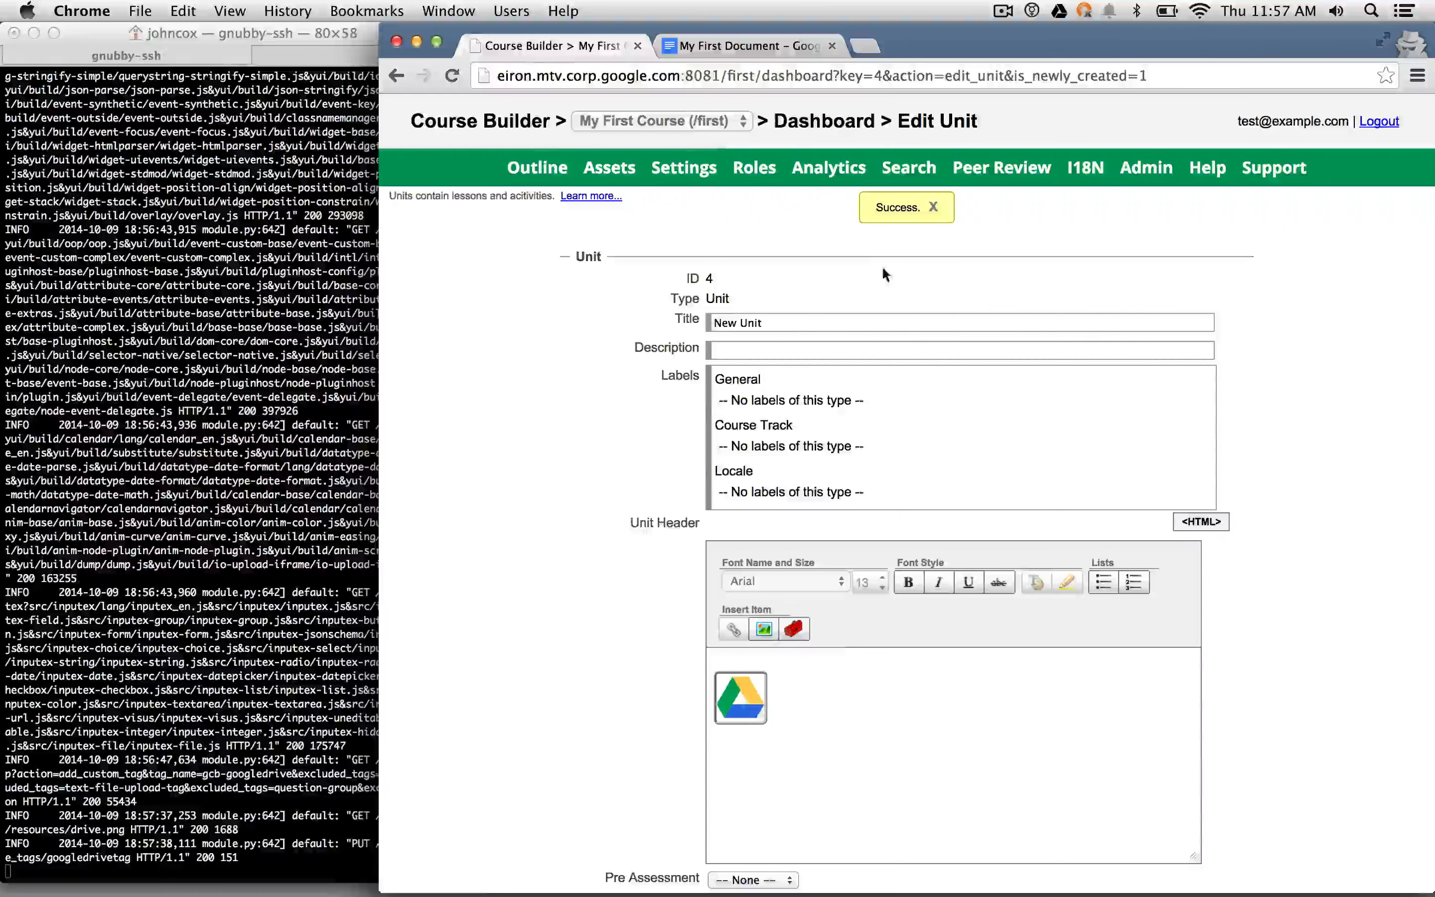
- Open the embedded Drive component's settings and close them without changes
{"action": "scroll", "coordinate": [832, 666], "scroll_direction": "down", "scroll_amount": 3}
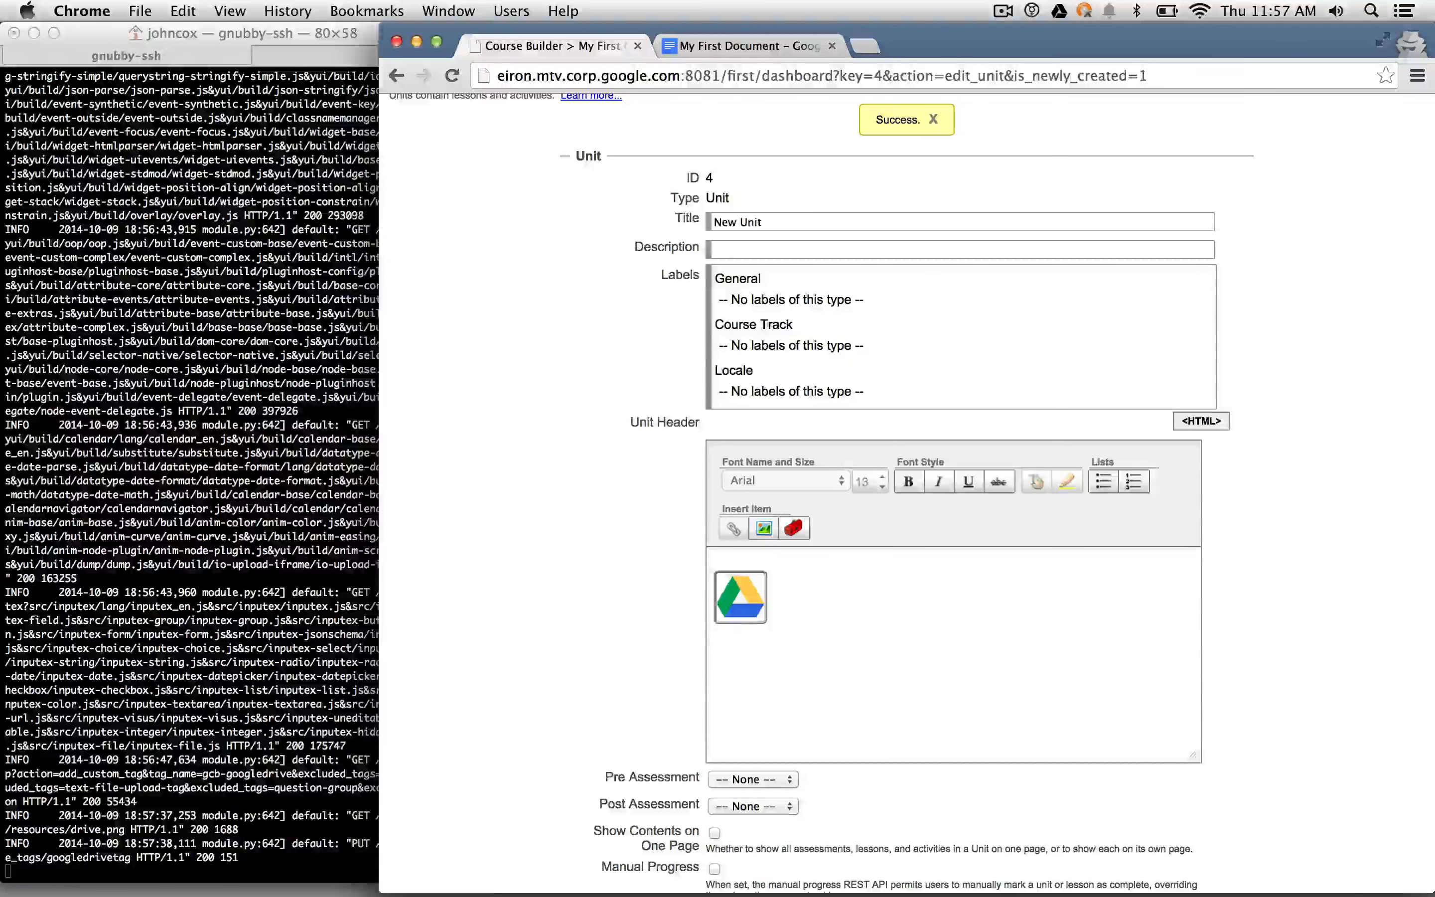
{"action": "double_click", "coordinate": [740, 597]}
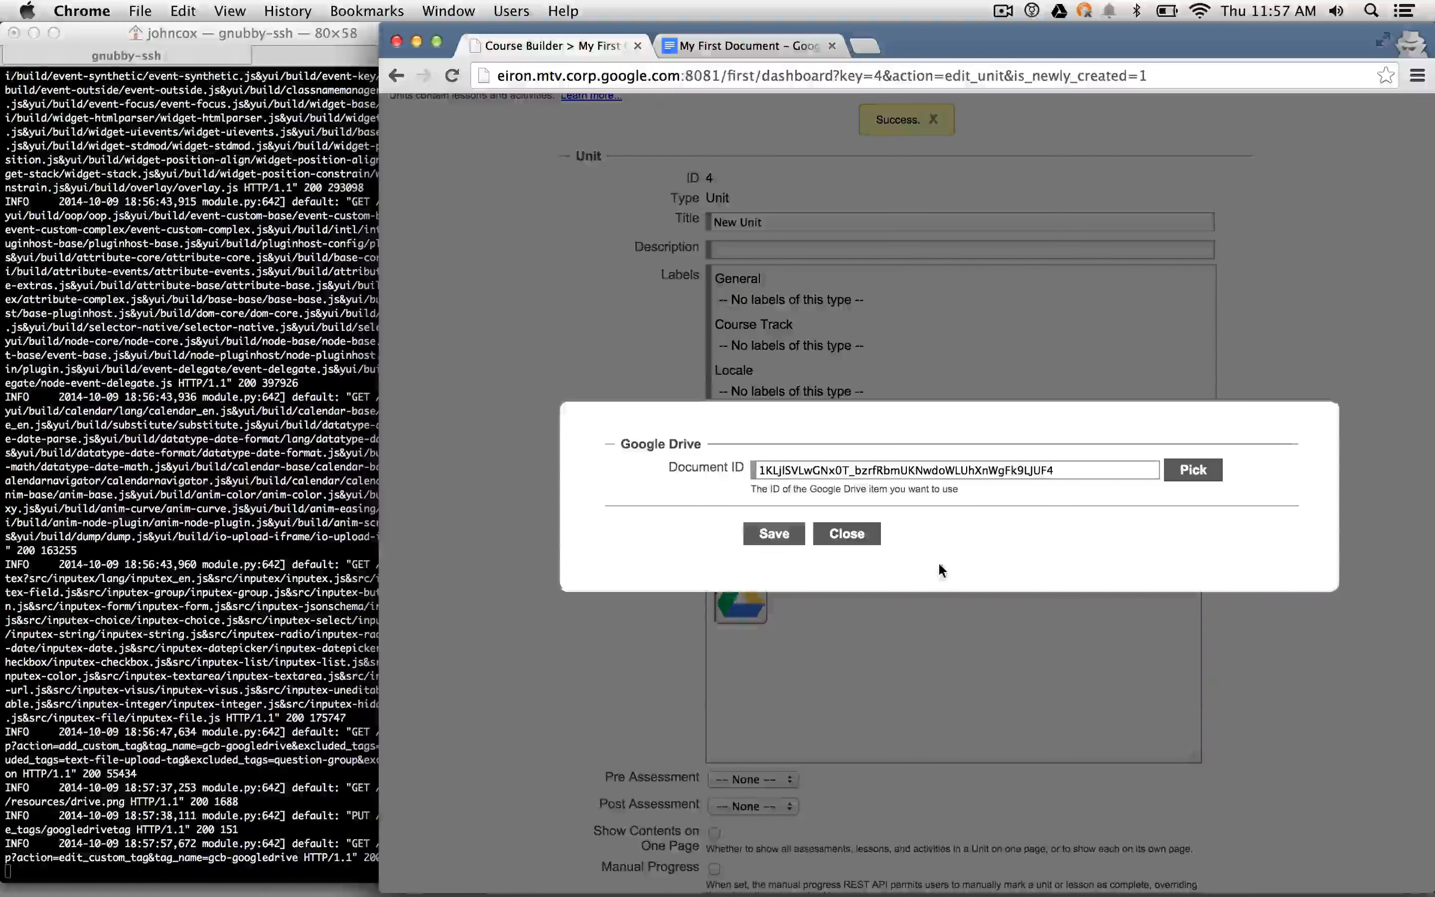
{"action": "left_click", "coordinate": [847, 533]}
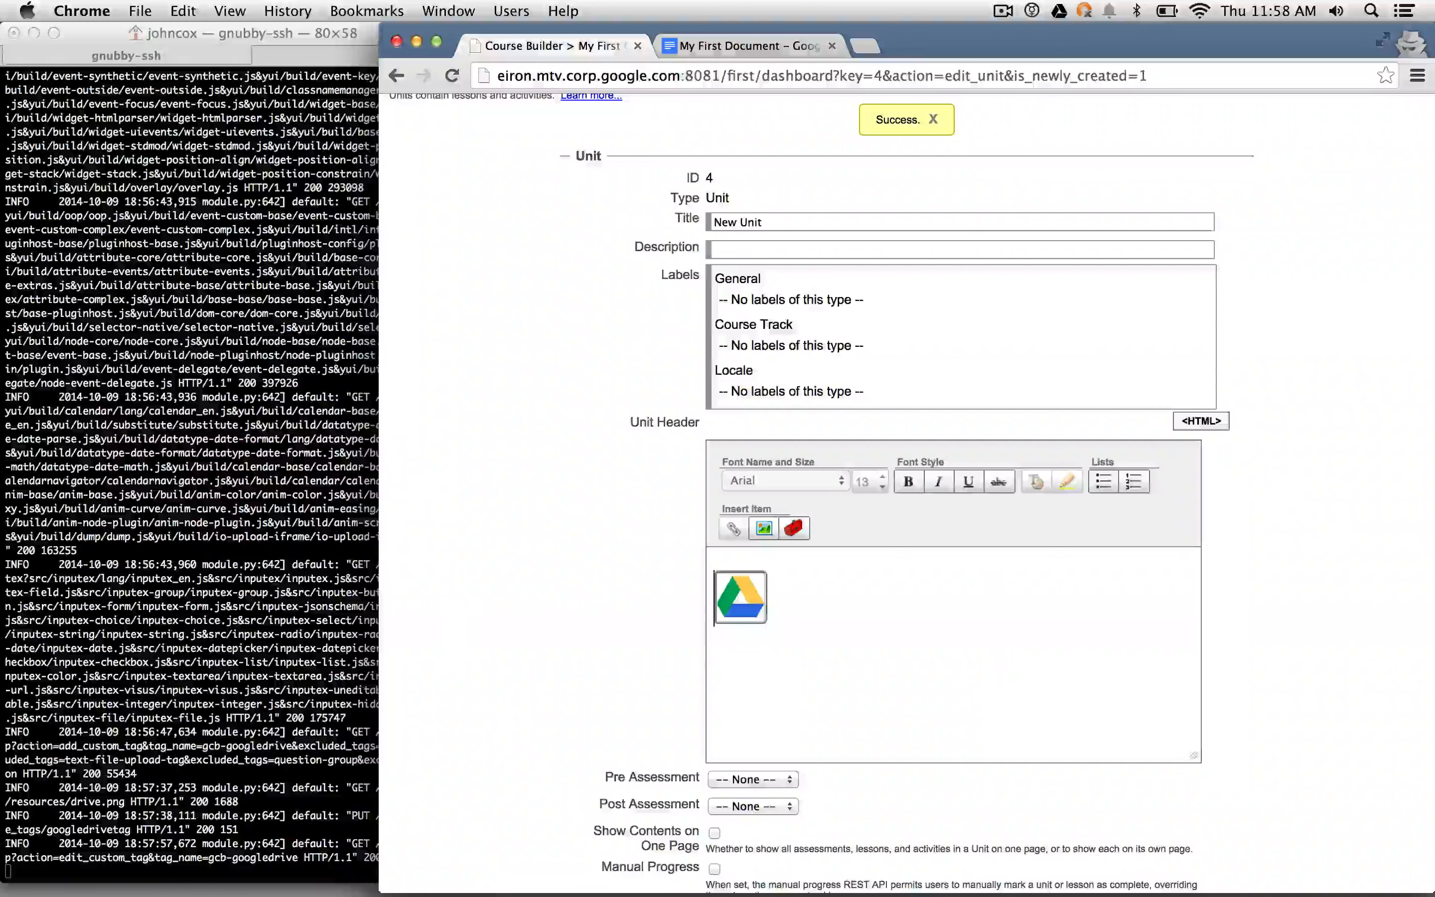
- Add header lines 'Here is some Course Builder content', 'And here is some content from Drive:' and 'Here is some more Course Builder content.'
{"action": "type", "text": "Here is "}
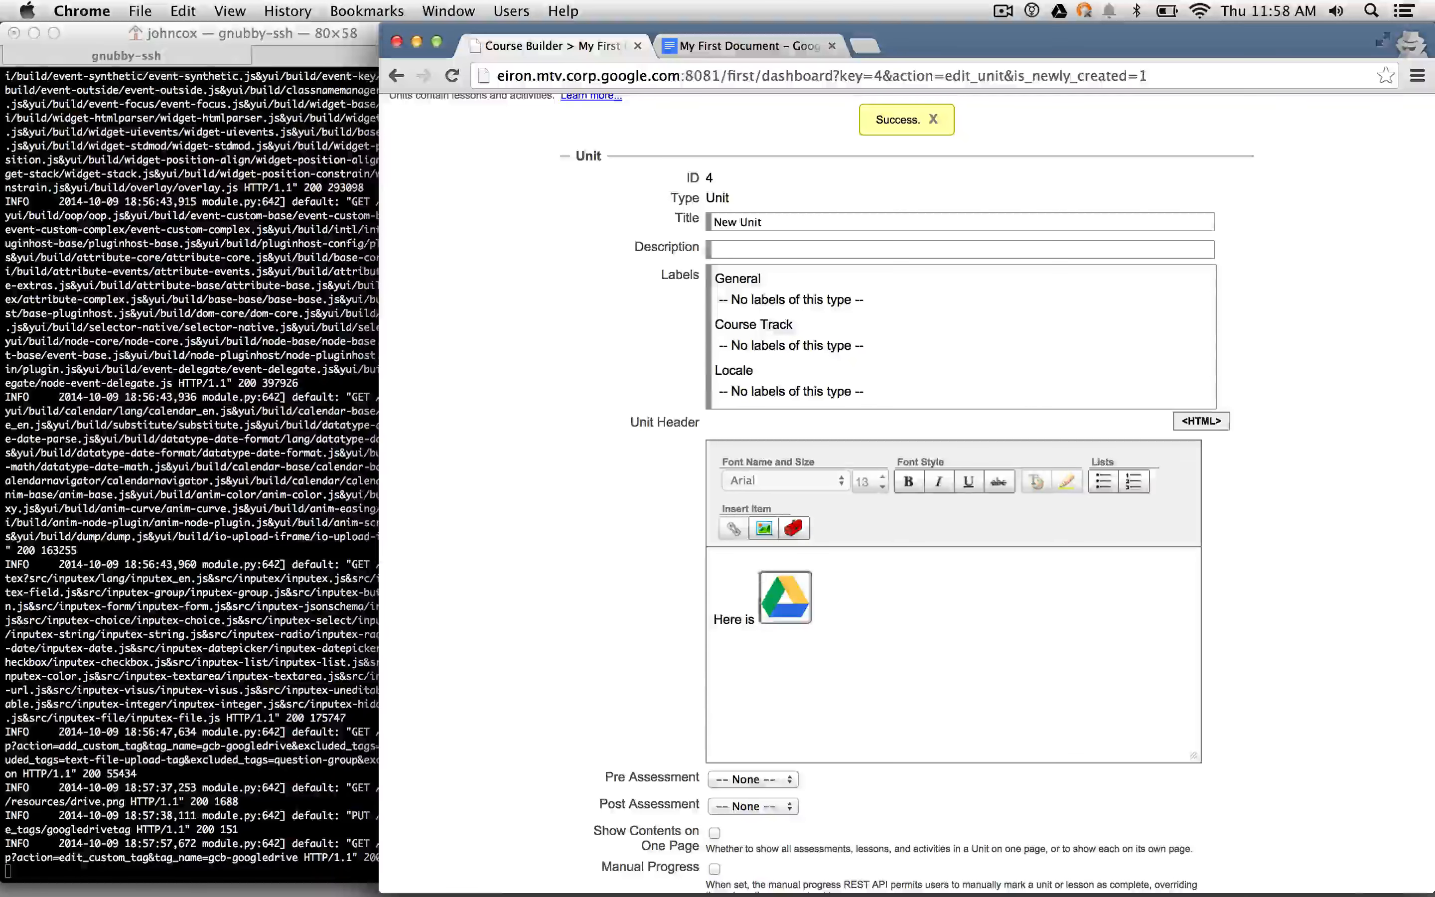
{"action": "type", "text": "some Course Build"}
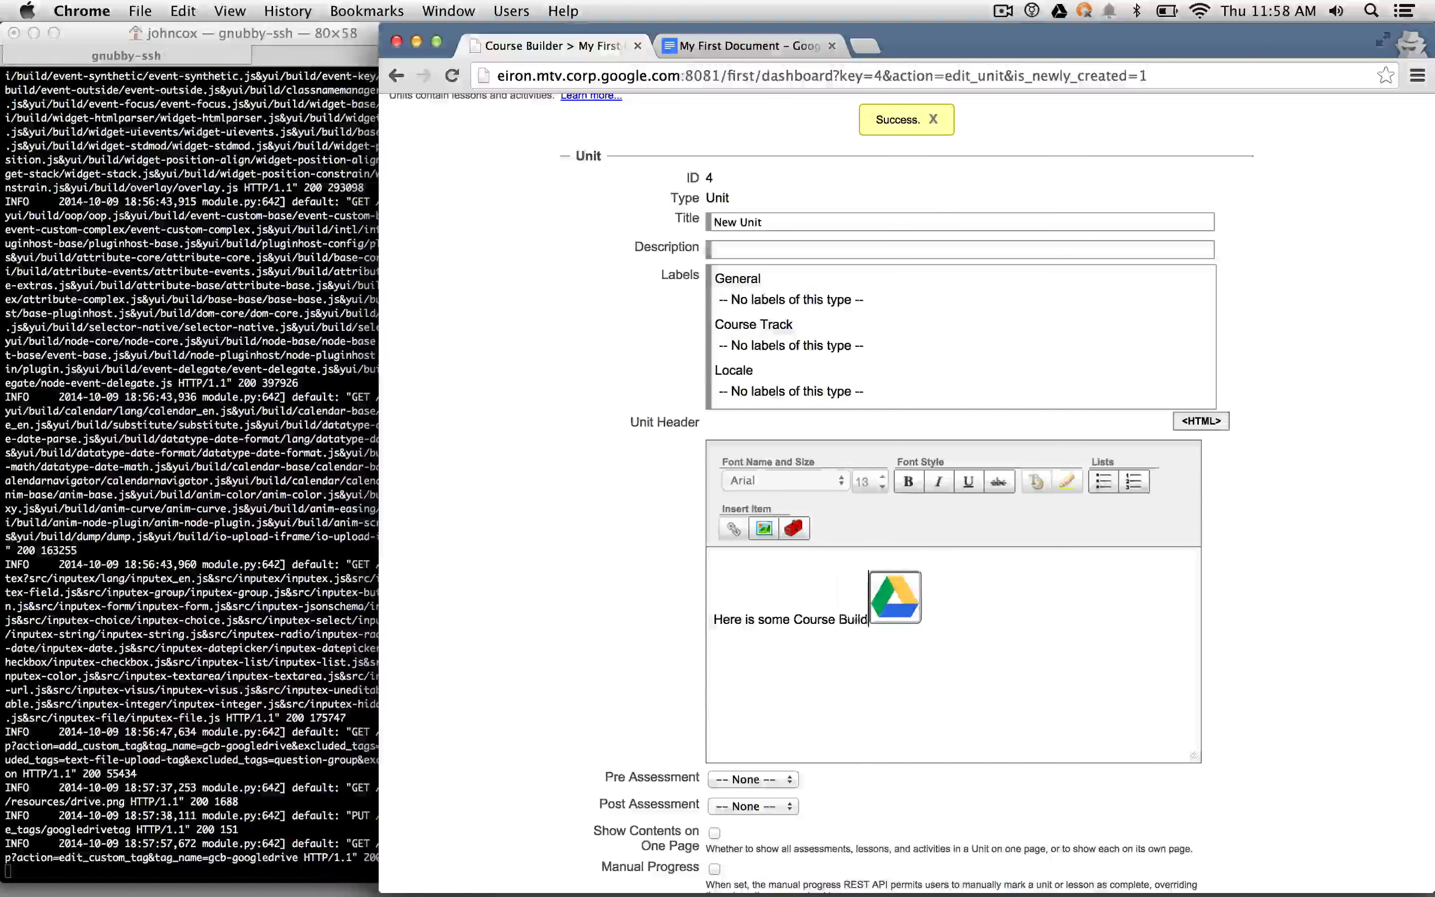
{"action": "type", "text": "er content"}
{"action": "key", "text": "Return"}
{"action": "type", "text": "H"}
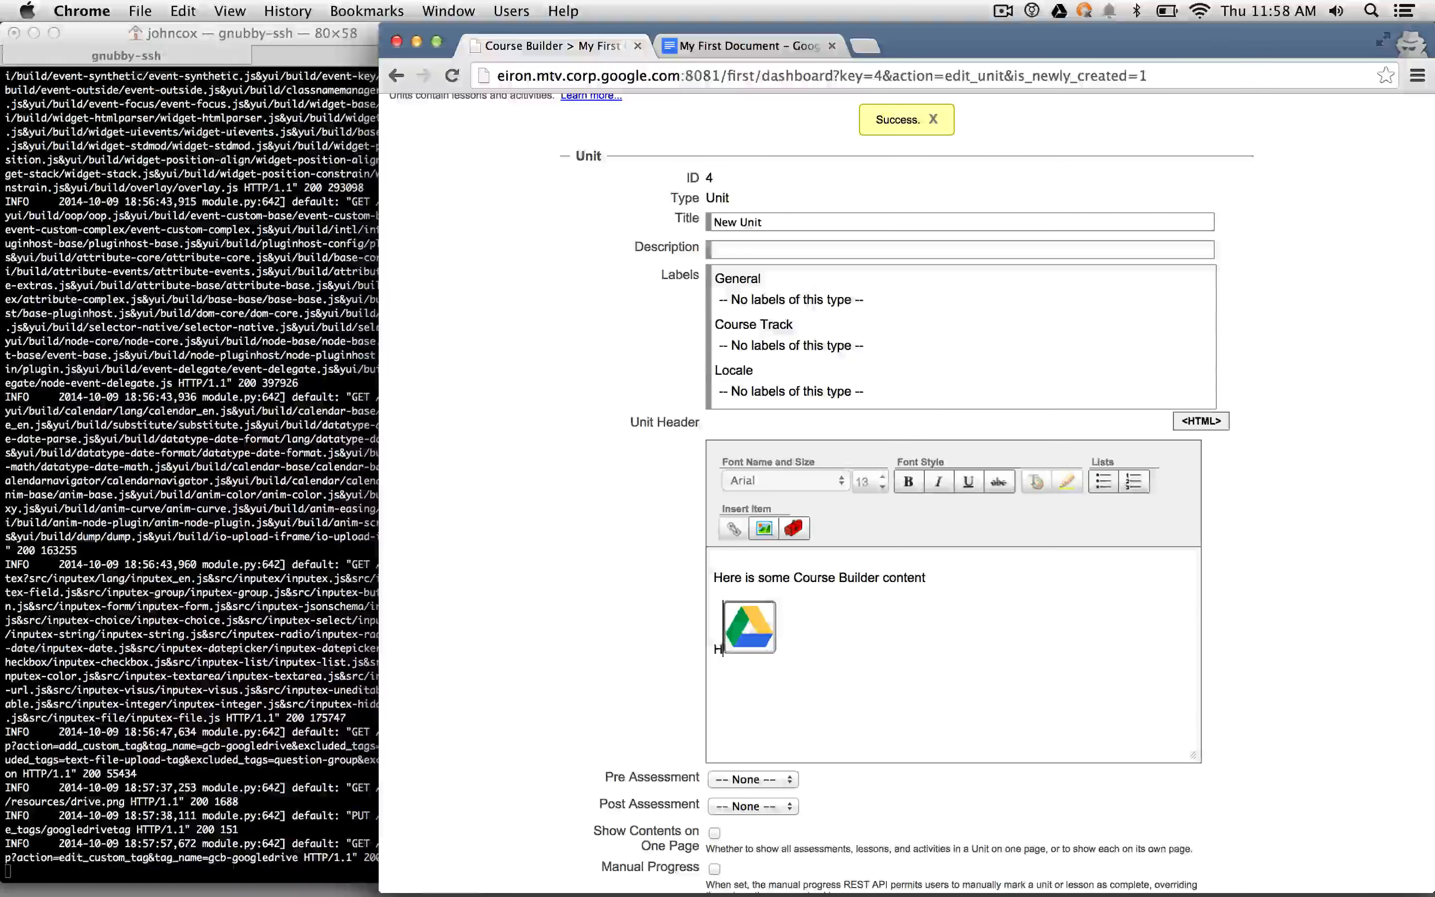
{"action": "key", "text": "BackSpace"}
{"action": "type", "text": "And here is some "}
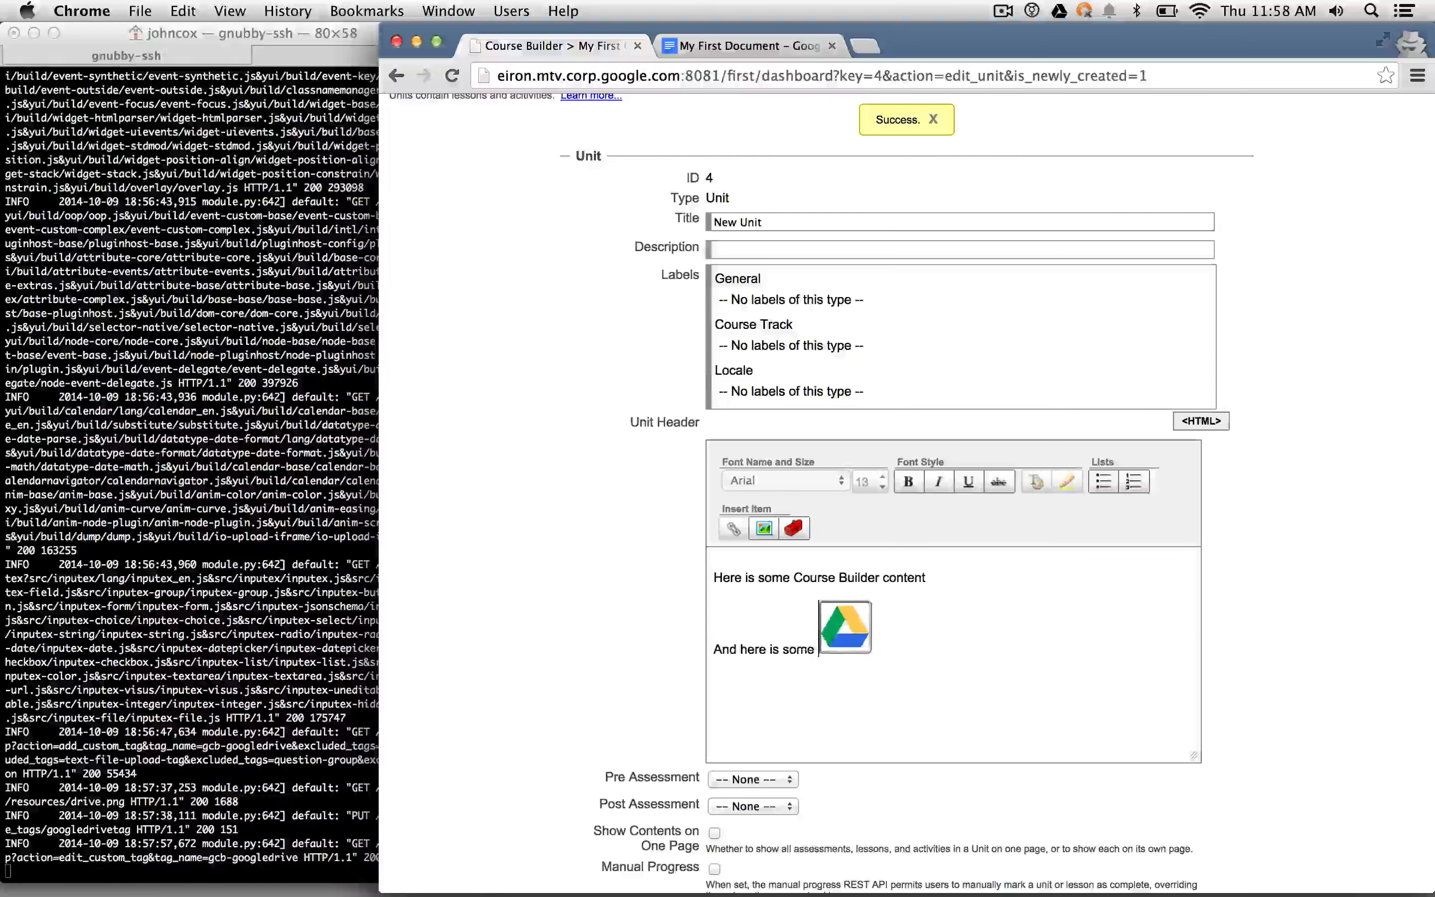
{"action": "type", "text": "content from Dri"}
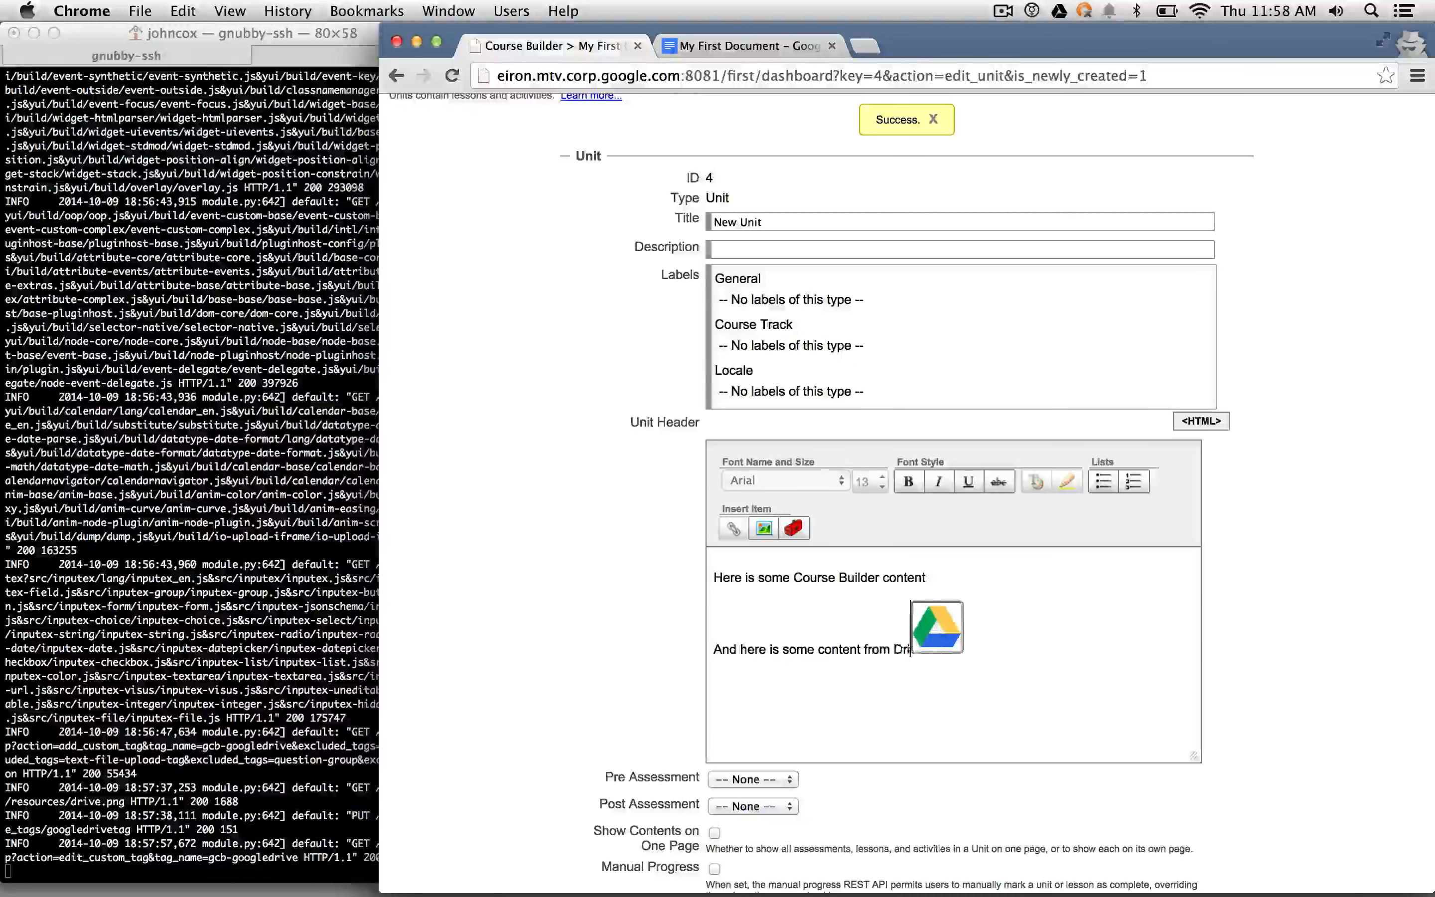
{"action": "type", "text": "ve:"}
{"action": "key", "text": "Return"}
{"action": "key", "text": "Return"}
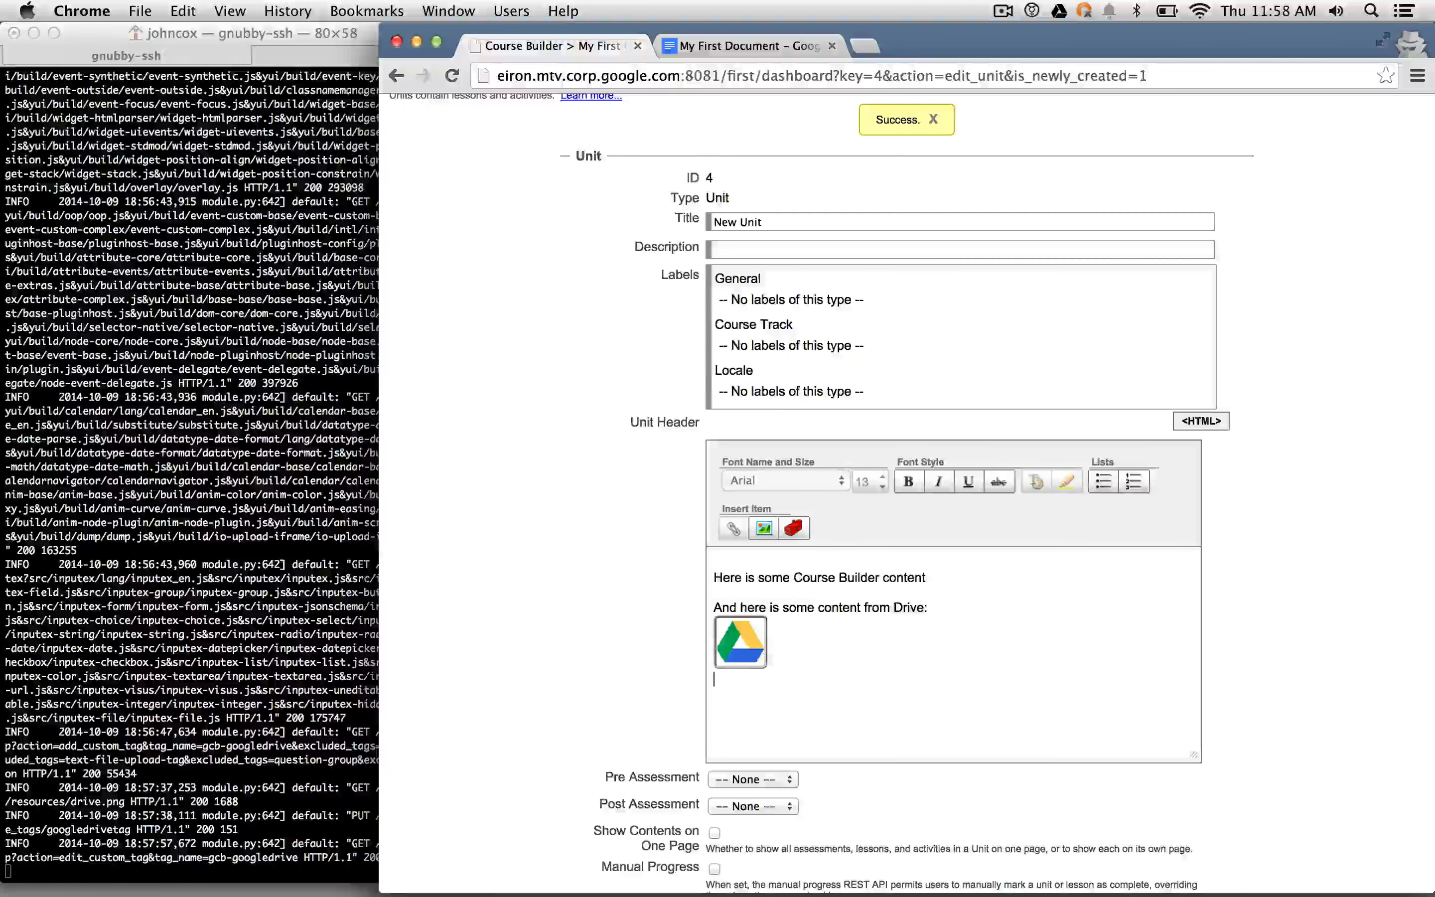
{"action": "type", "text": "Here is some more Course Builder c"}
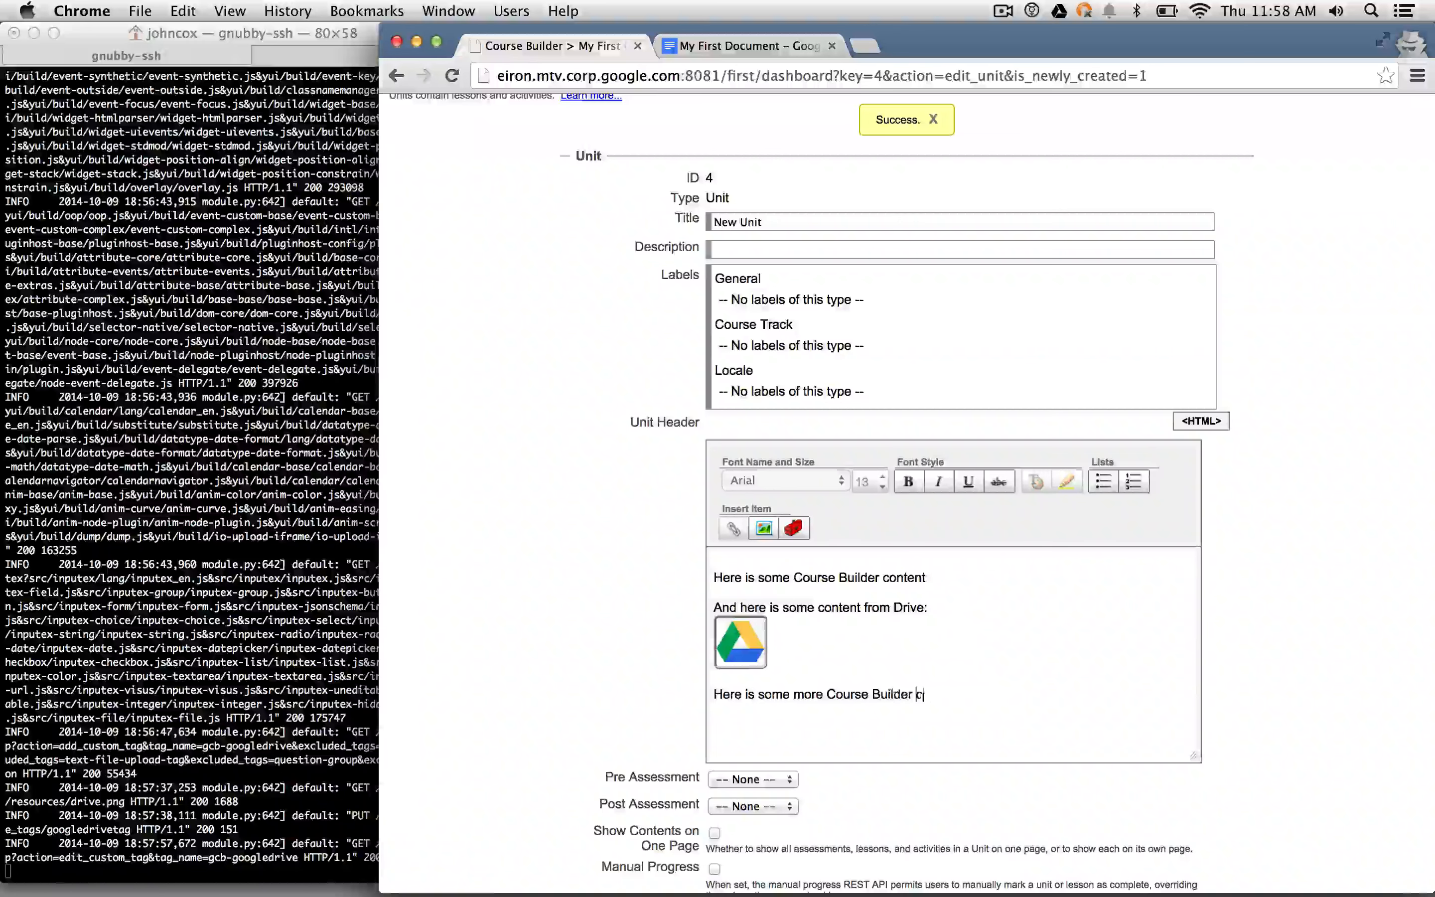
{"action": "type", "text": "ontent."}
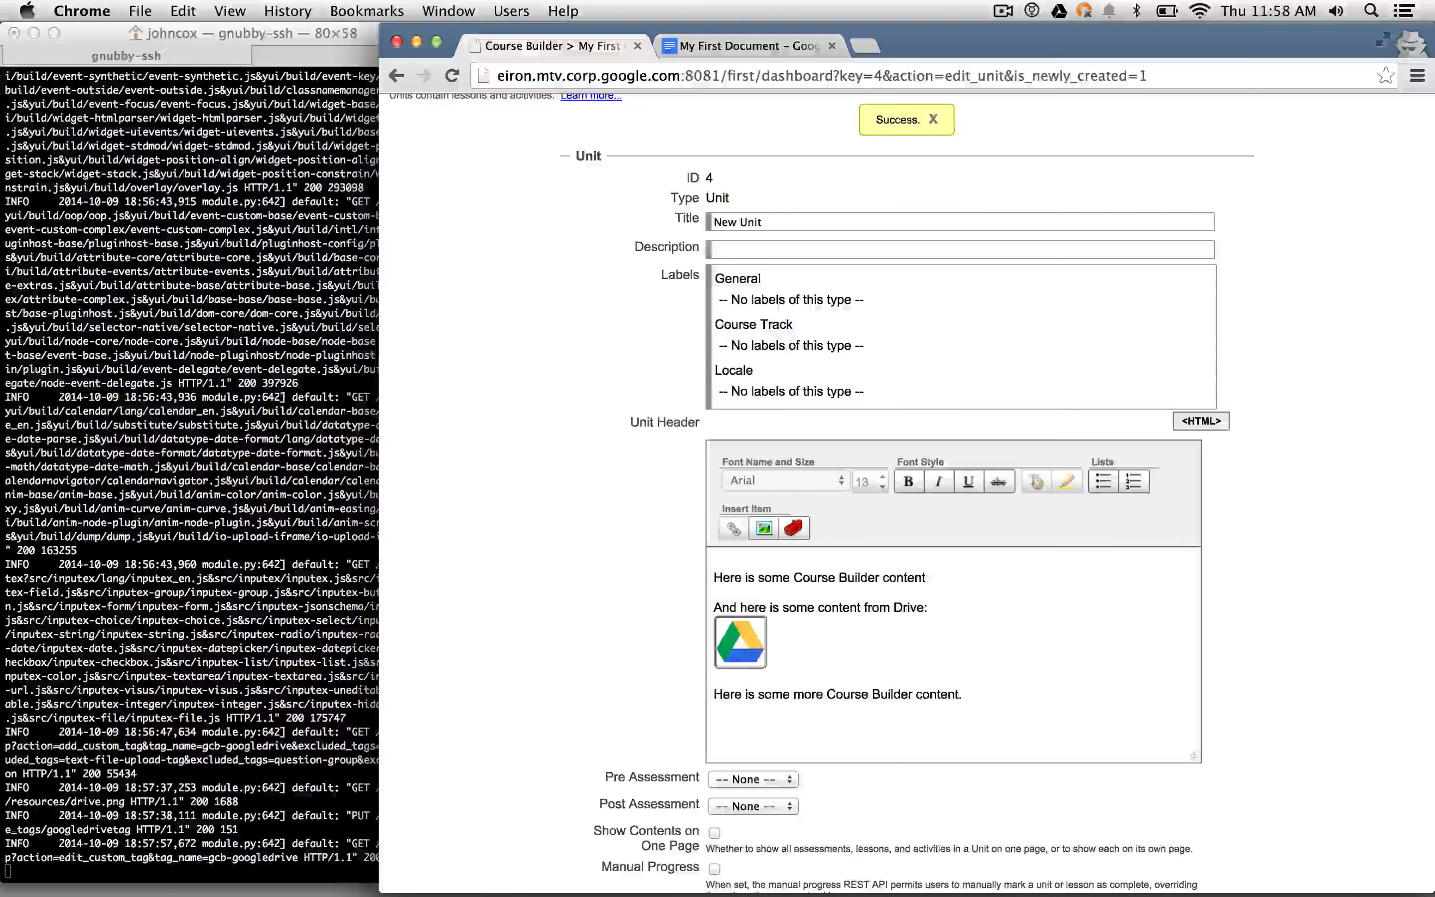
- Set the unit status to Public, save the unit, and open a new browser tab
{"action": "scroll", "coordinate": [911, 492], "scroll_direction": "down", "scroll_amount": 5}
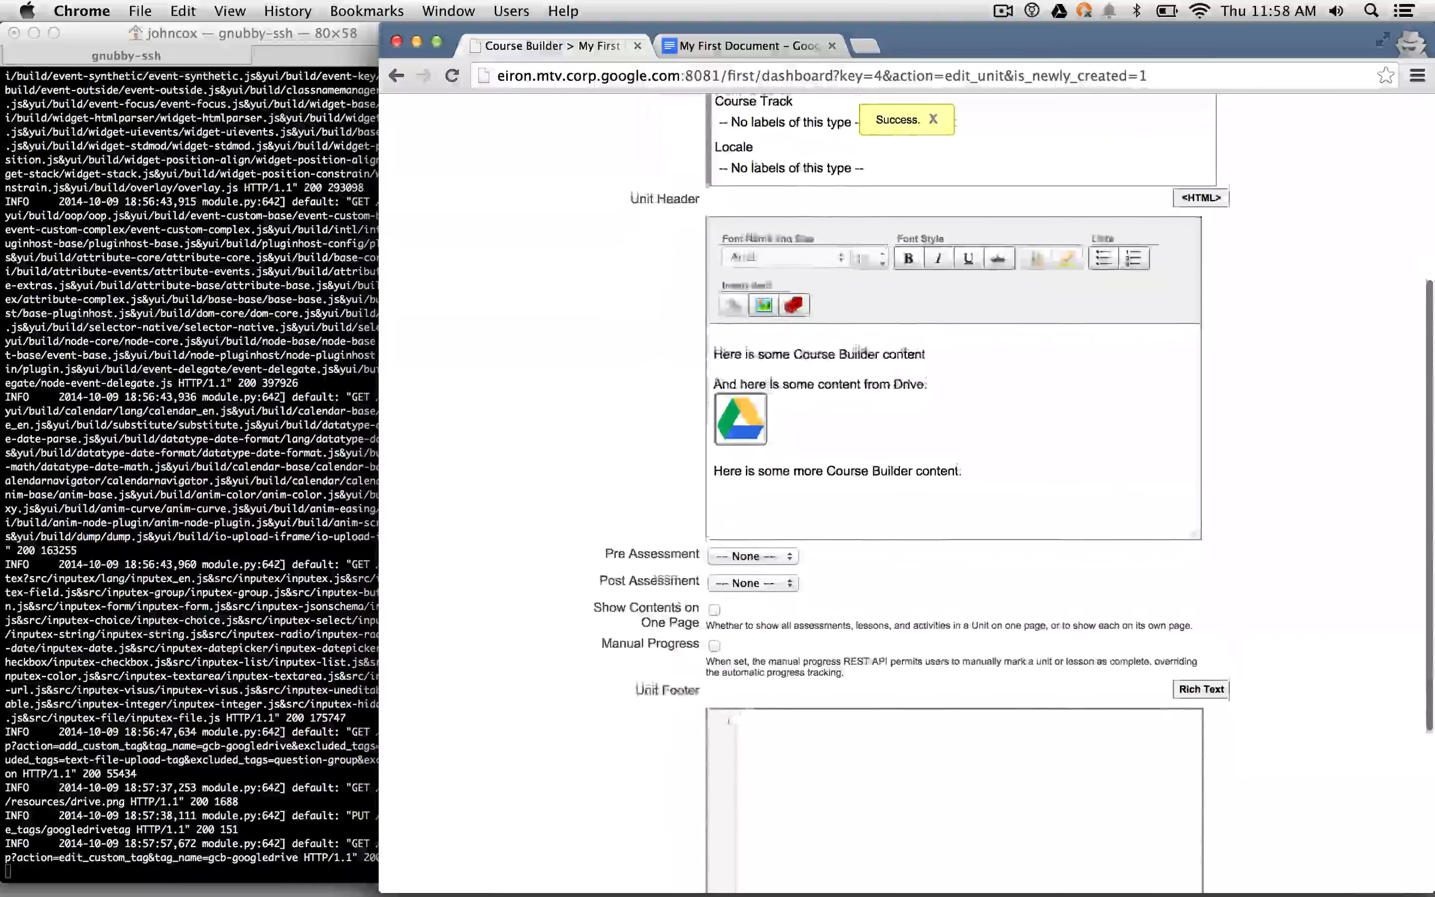
{"action": "scroll", "coordinate": [977, 672], "scroll_direction": "down", "scroll_amount": 6}
{"action": "left_click", "coordinate": [779, 769]}
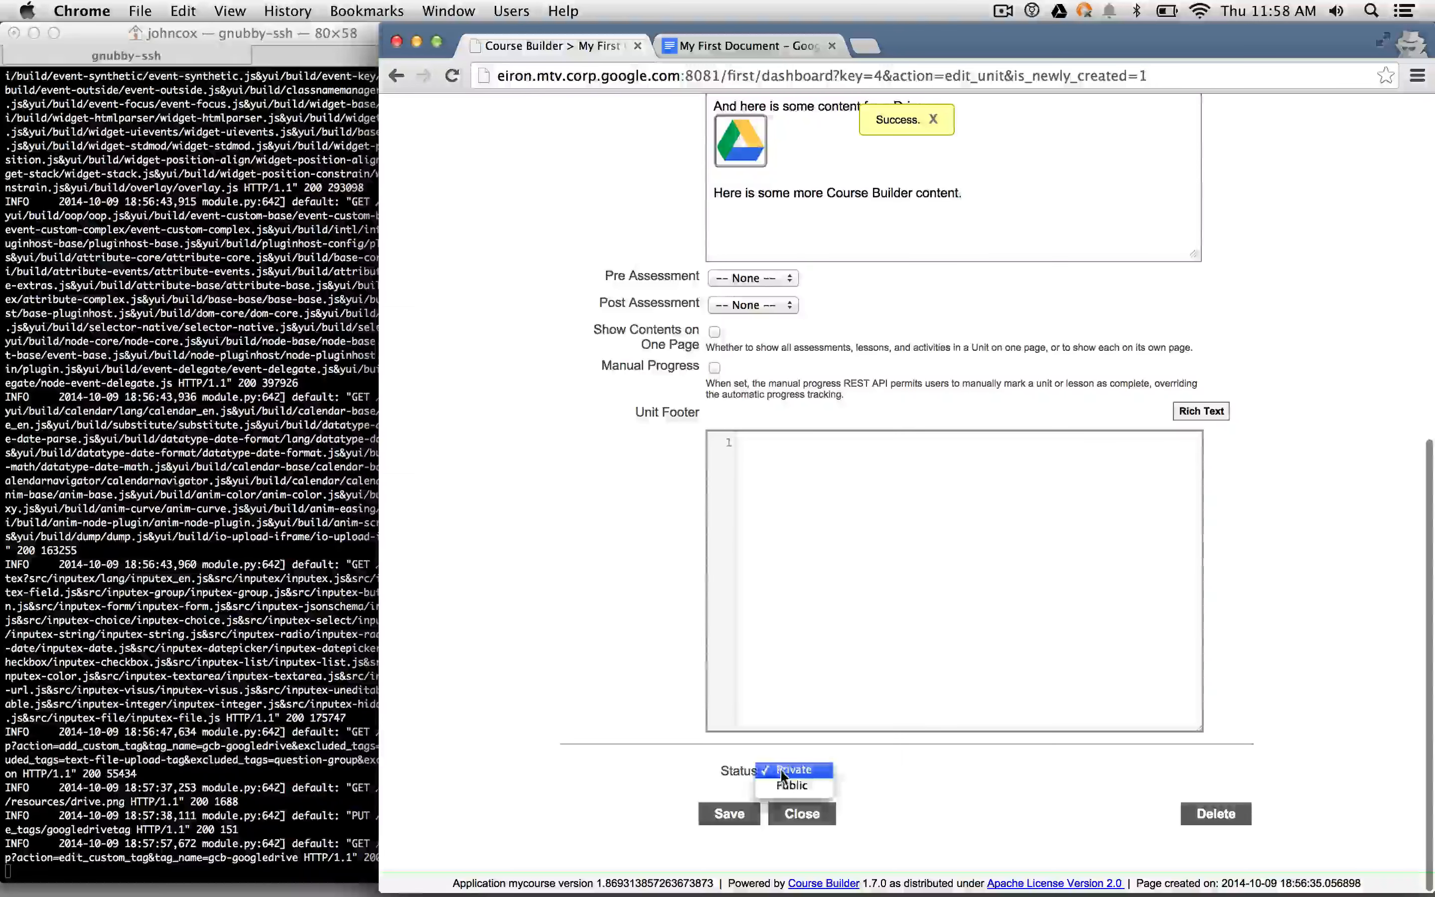
{"action": "left_click", "coordinate": [792, 785]}
{"action": "left_click", "coordinate": [752, 817]}
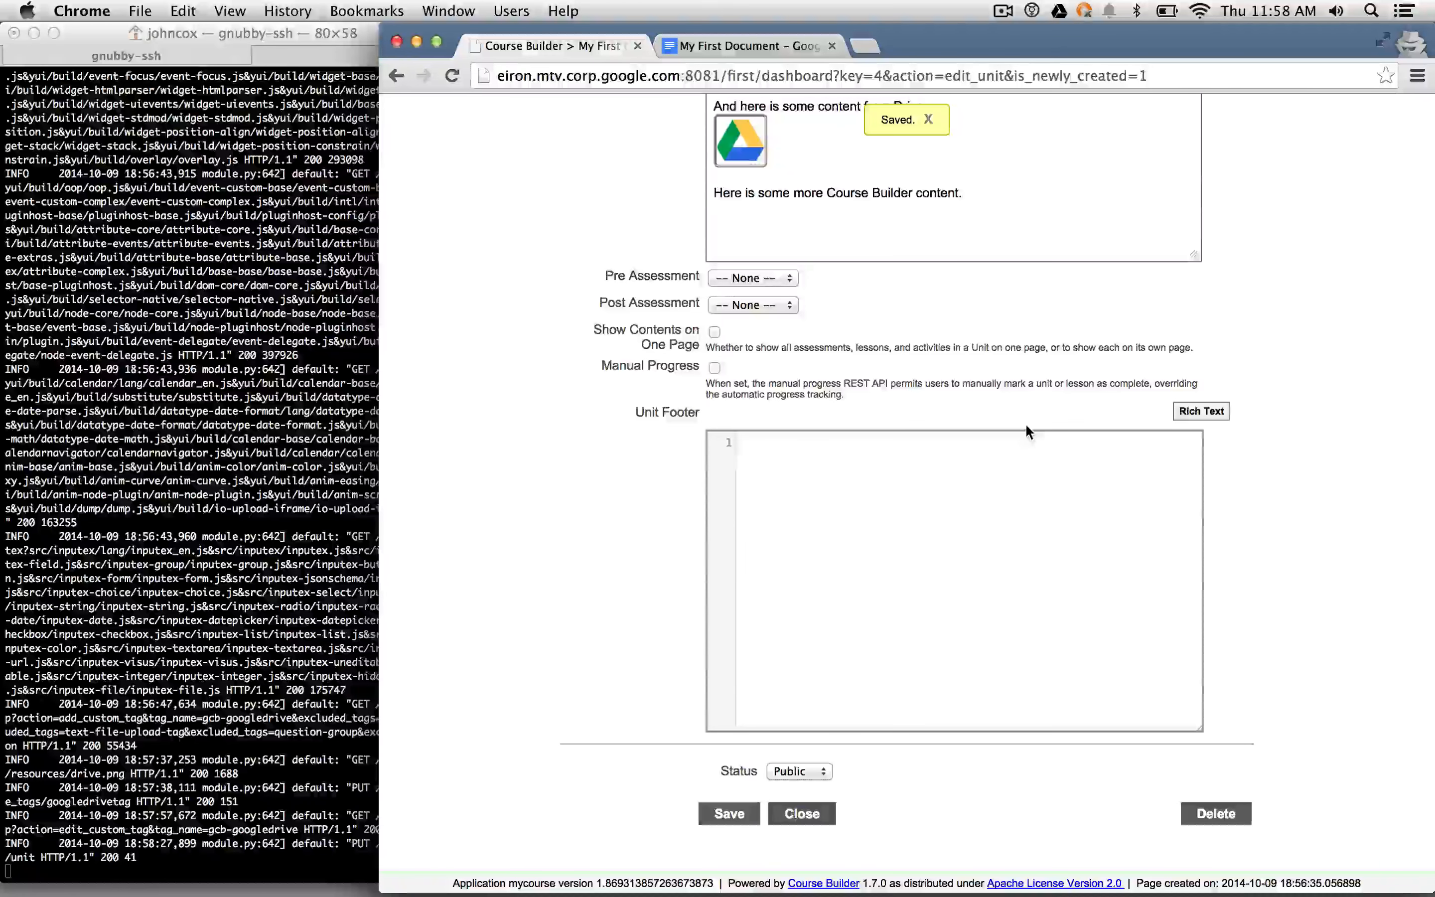
{"action": "key", "text": "super+t"}
- Load the course site at eiron.mtv.corp.google.com:8081
{"action": "type", "text": "localhost:8000"}
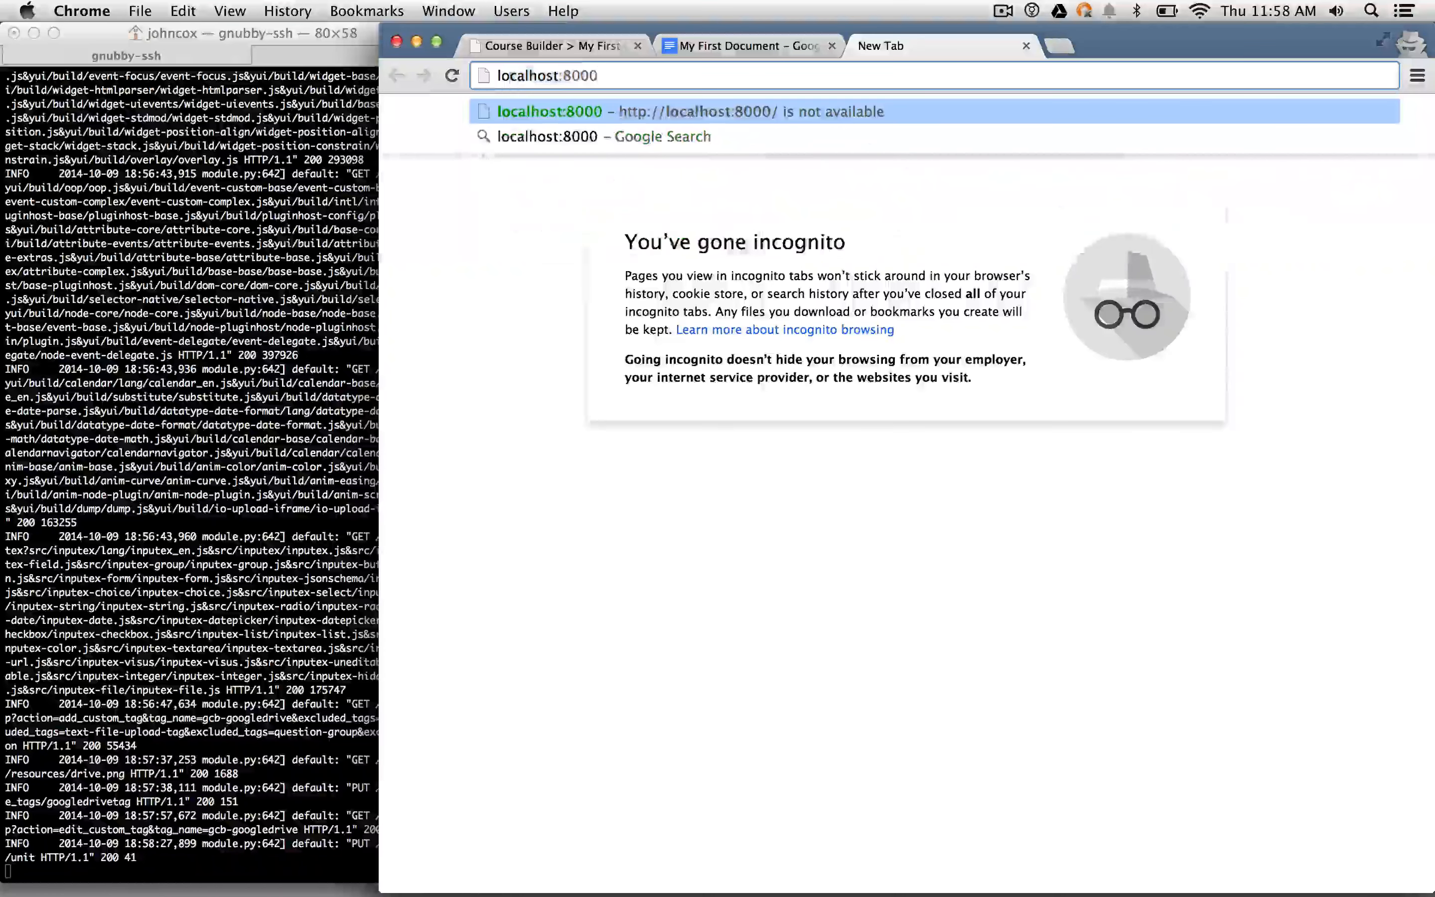
{"action": "key", "text": "BackSpace"}
{"action": "key", "text": "BackSpace"}
{"action": "key", "text": "super+a"}
{"action": "type", "text": "eiron.mtv.corp.google.com:8080"}
{"action": "key", "text": "Right"}
{"action": "key", "text": "BackSpace"}
{"action": "type", "text": "1"}
{"action": "key", "text": "Return"}
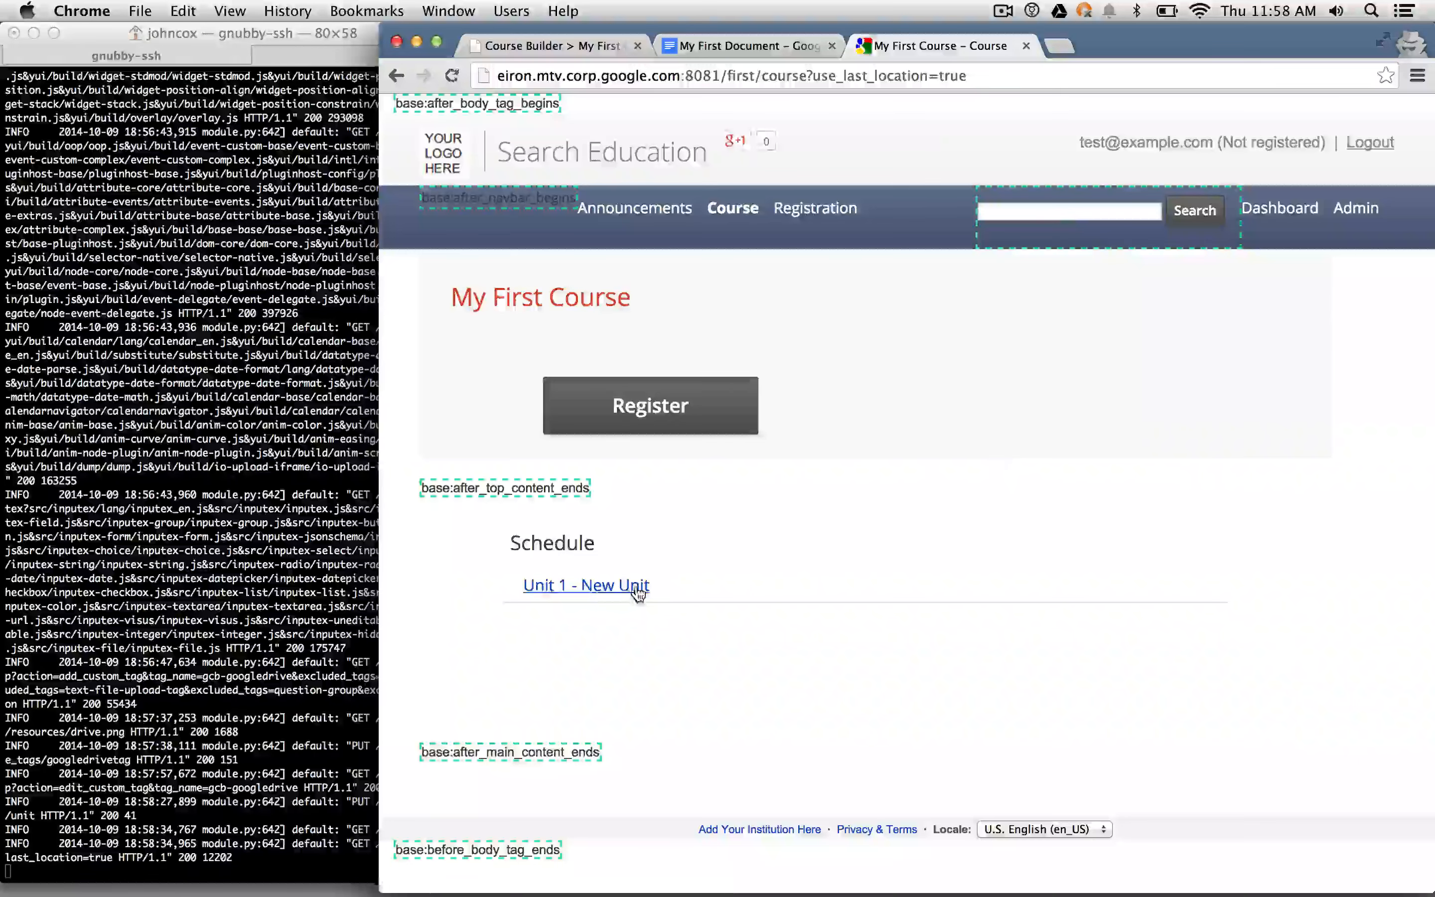
- Open Unit 1 - New Unit and scroll through its text and embedded Drive content
{"action": "left_click", "coordinate": [638, 589]}
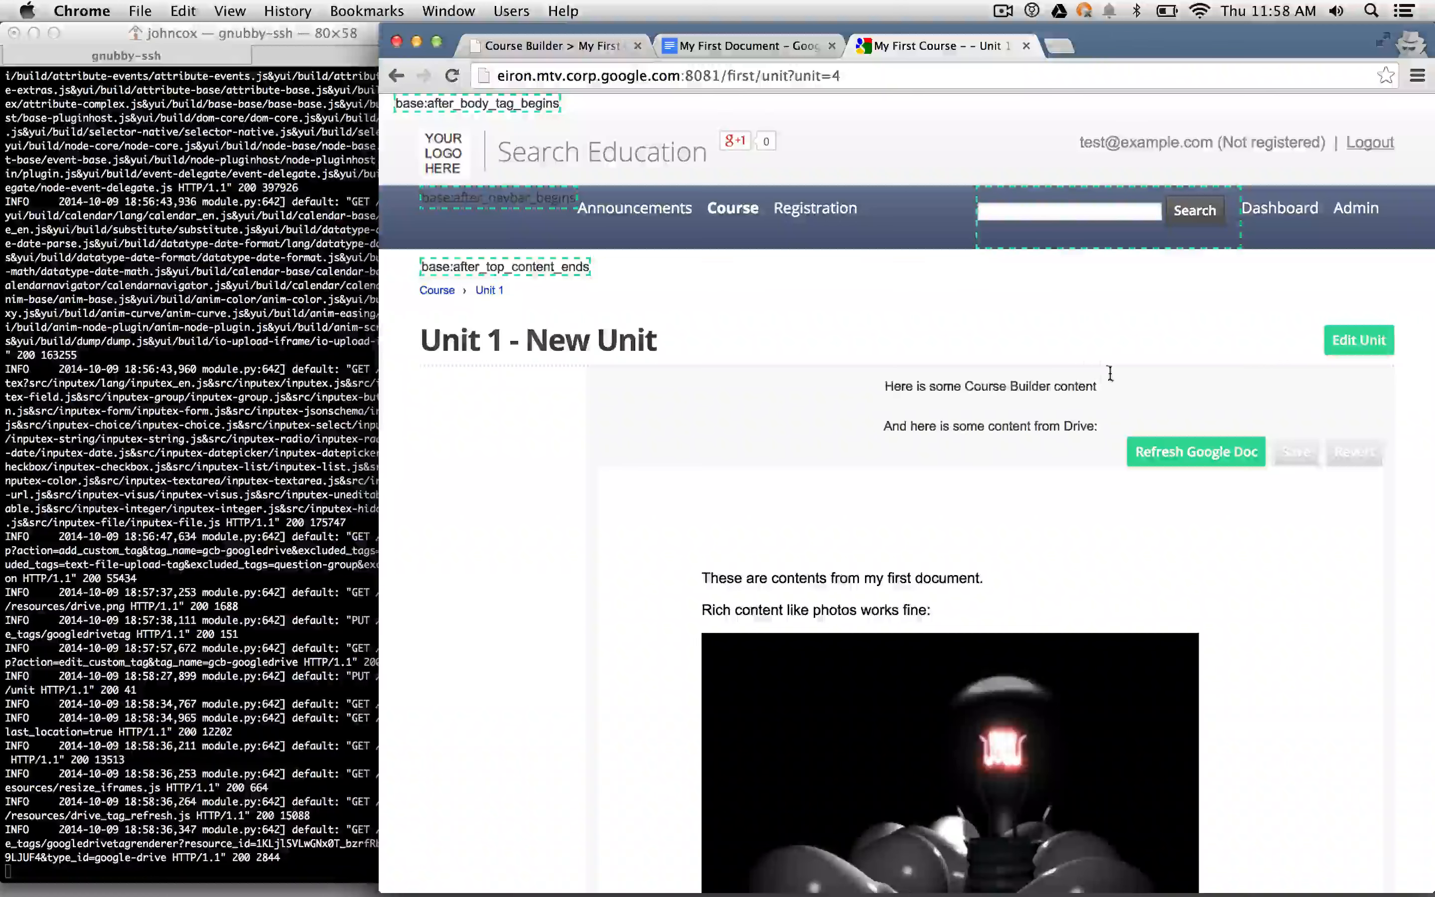
{"action": "left_click_drag", "start_coordinate": [1110, 373], "coordinate": [1117, 421]}
{"action": "left_click", "coordinate": [1113, 420]}
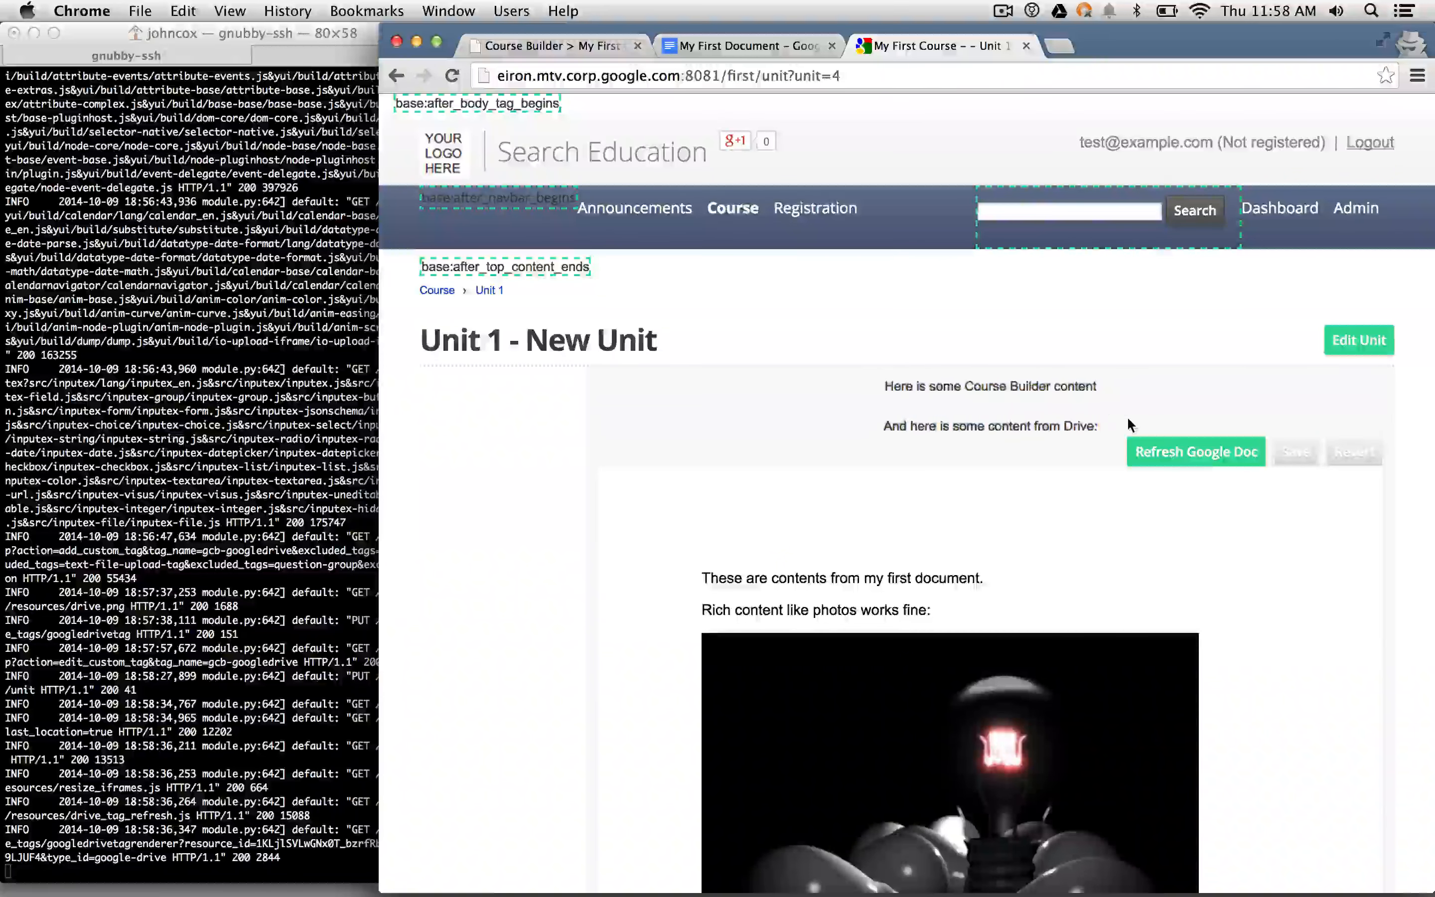
{"action": "scroll", "coordinate": [1126, 418], "scroll_direction": "down", "scroll_amount": 4}
{"action": "scroll", "coordinate": [1129, 423], "scroll_direction": "down", "scroll_amount": 3}
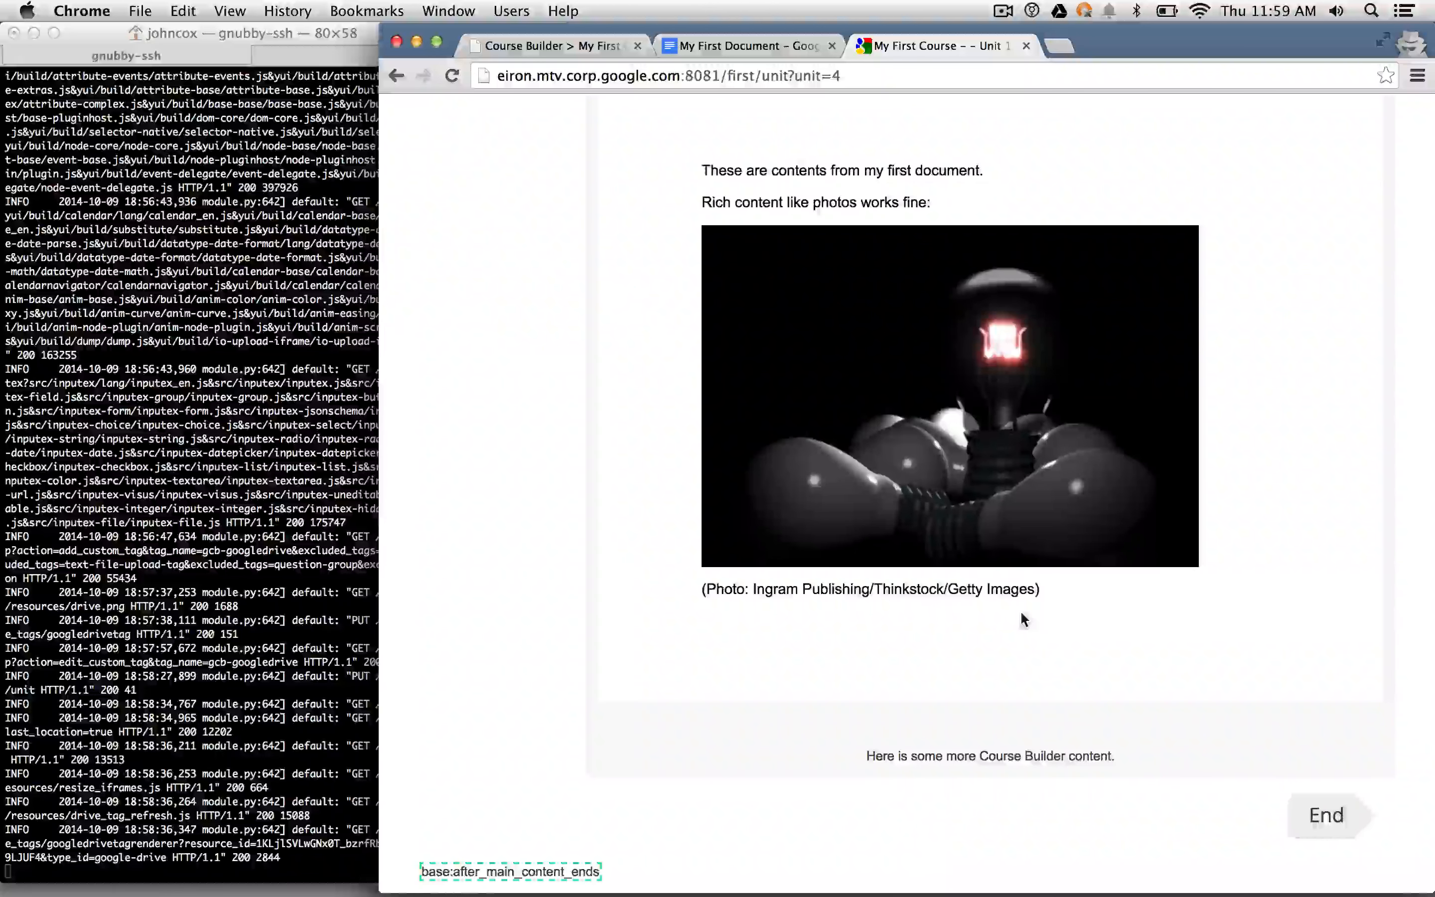
{"action": "scroll", "coordinate": [1021, 613], "scroll_direction": "up", "scroll_amount": 5}
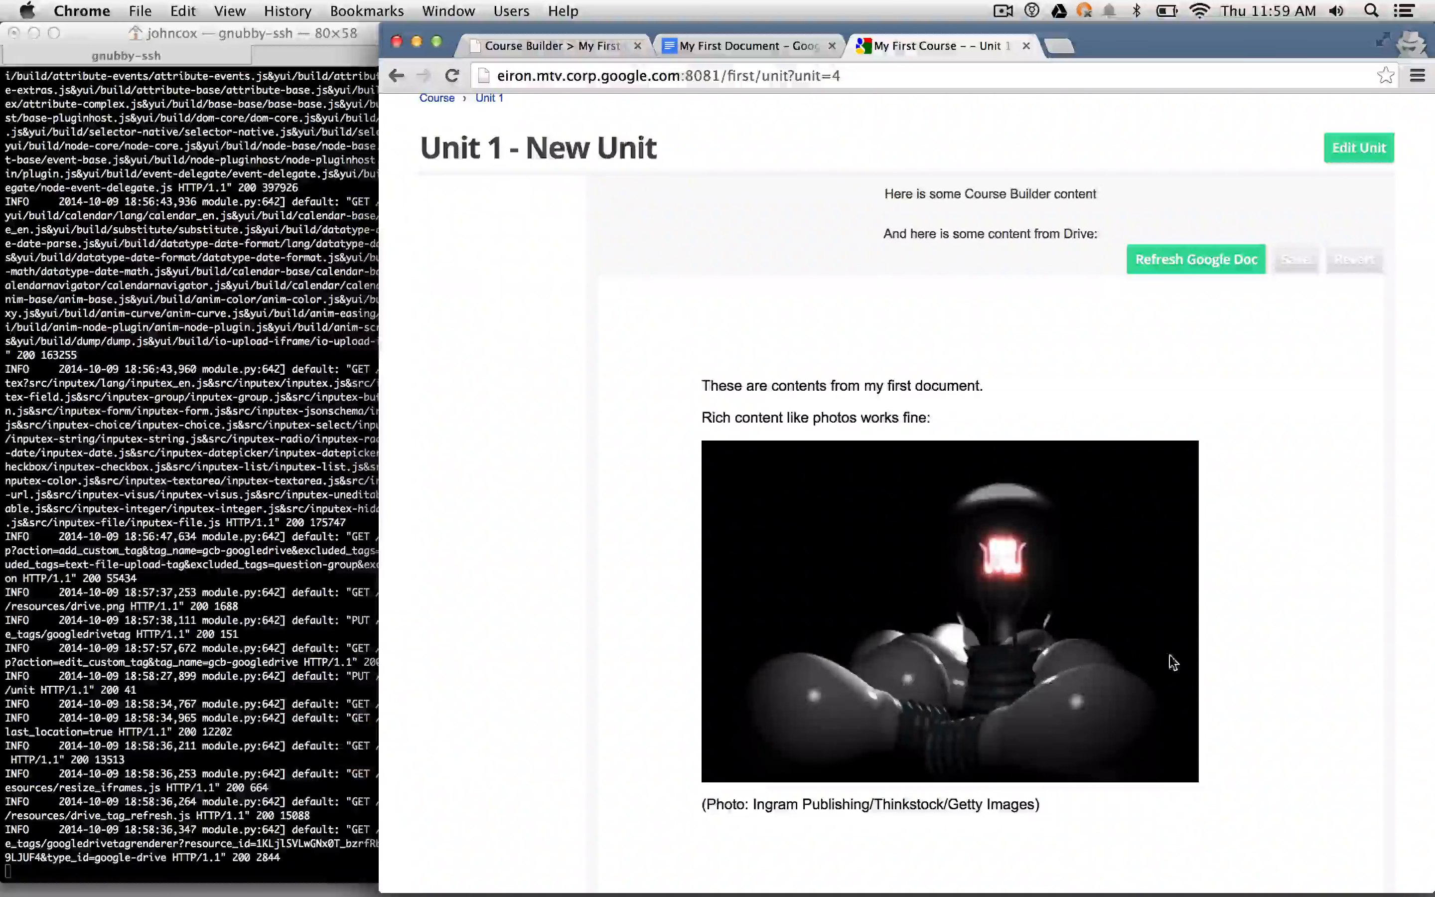
{"action": "scroll", "coordinate": [1354, 511], "scroll_direction": "down", "scroll_amount": 3}
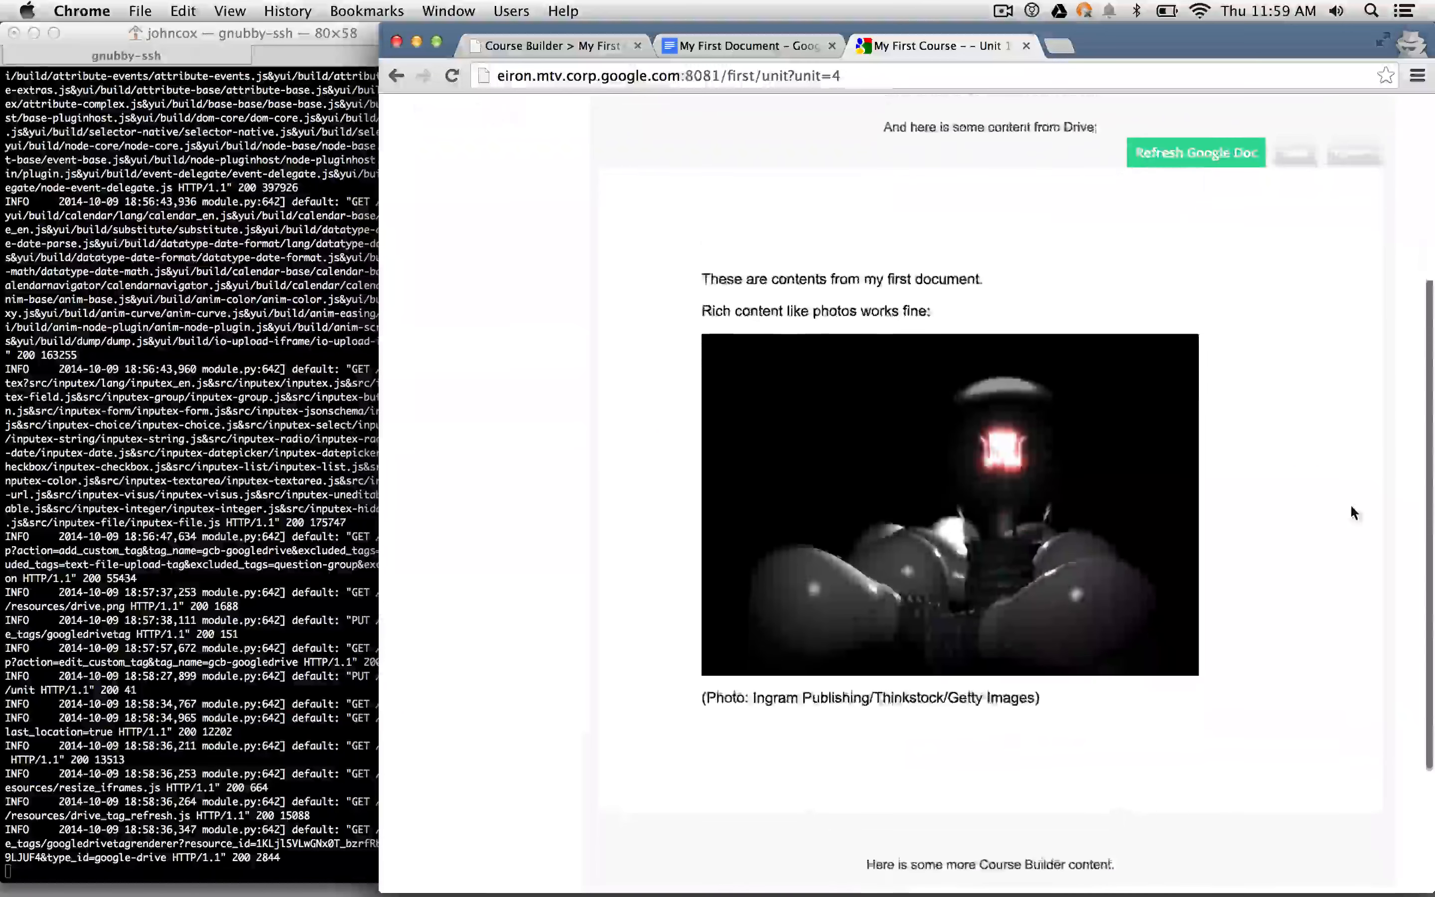
{"action": "scroll", "coordinate": [1372, 461], "scroll_direction": "up", "scroll_amount": 1}
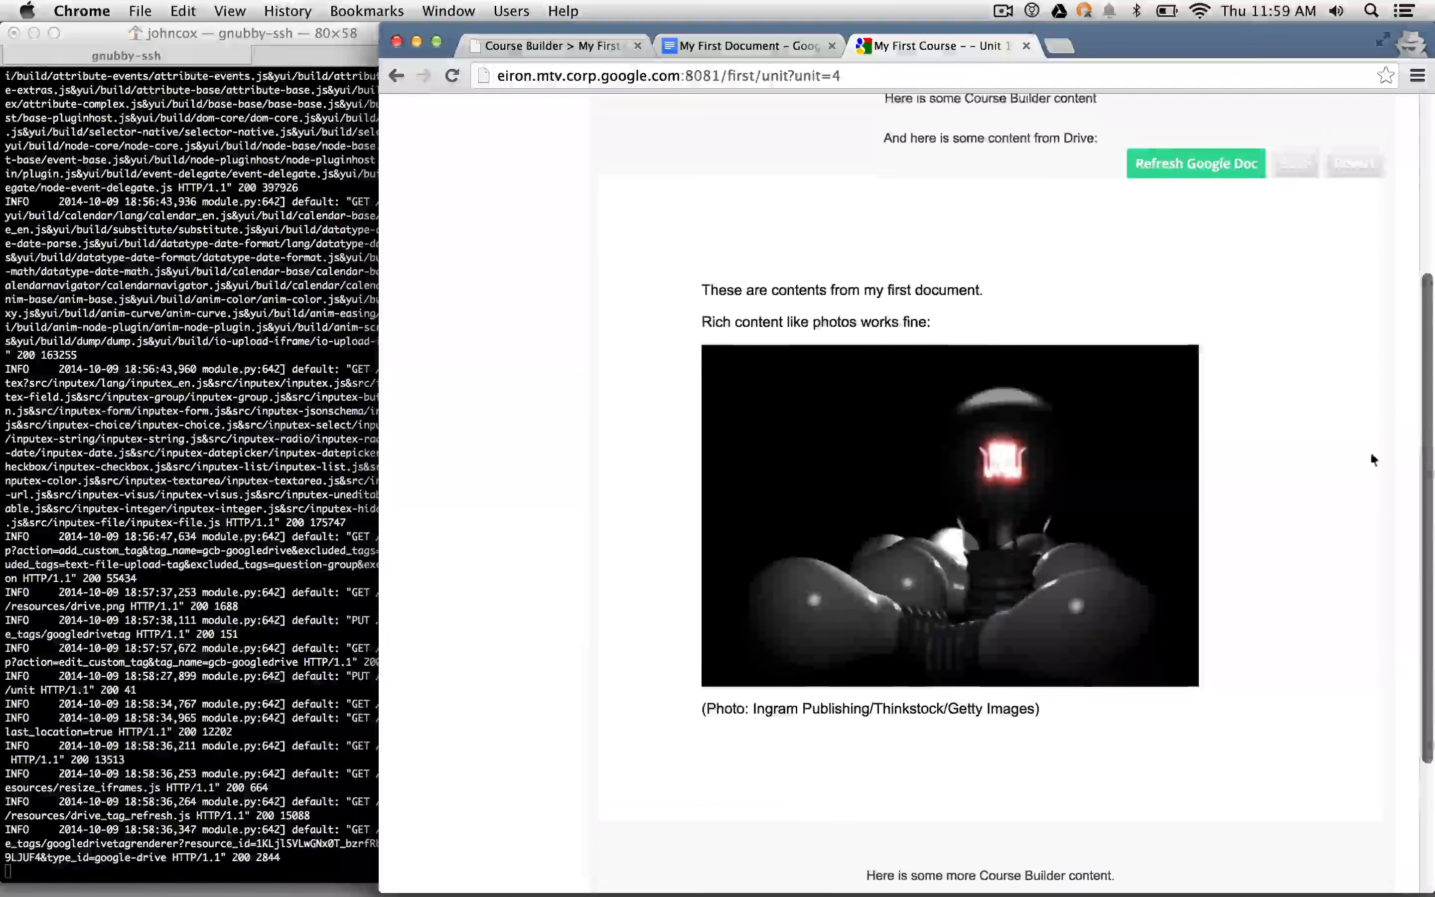
- Replace My First Document's two opening lines with 'Changed docs content', then go back to the course tab
{"action": "left_click", "coordinate": [1215, 166]}
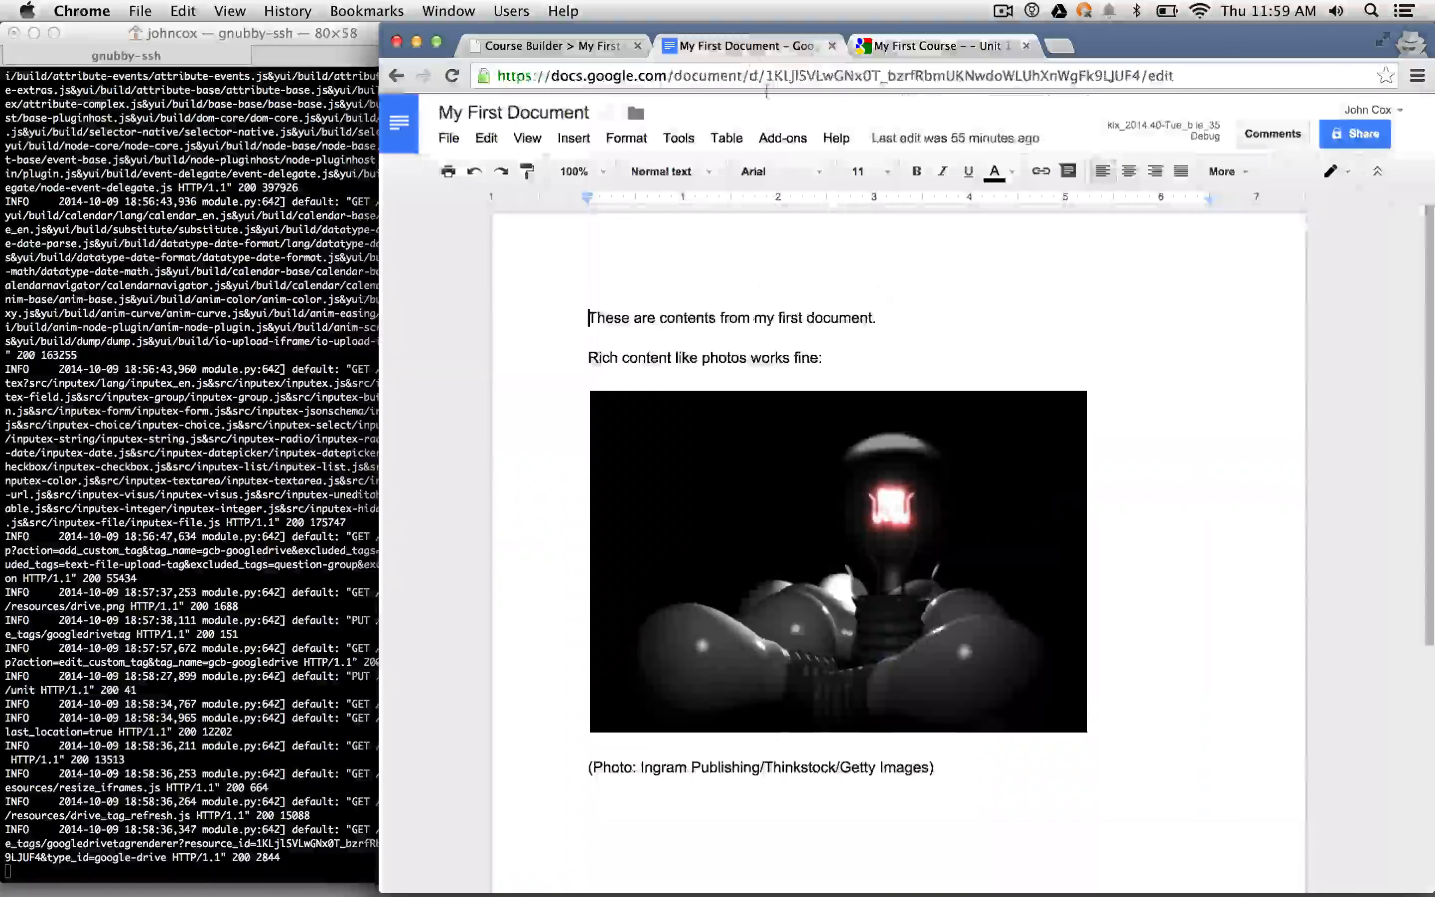
{"action": "left_click_drag", "start_coordinate": [757, 314], "coordinate": [581, 285]}
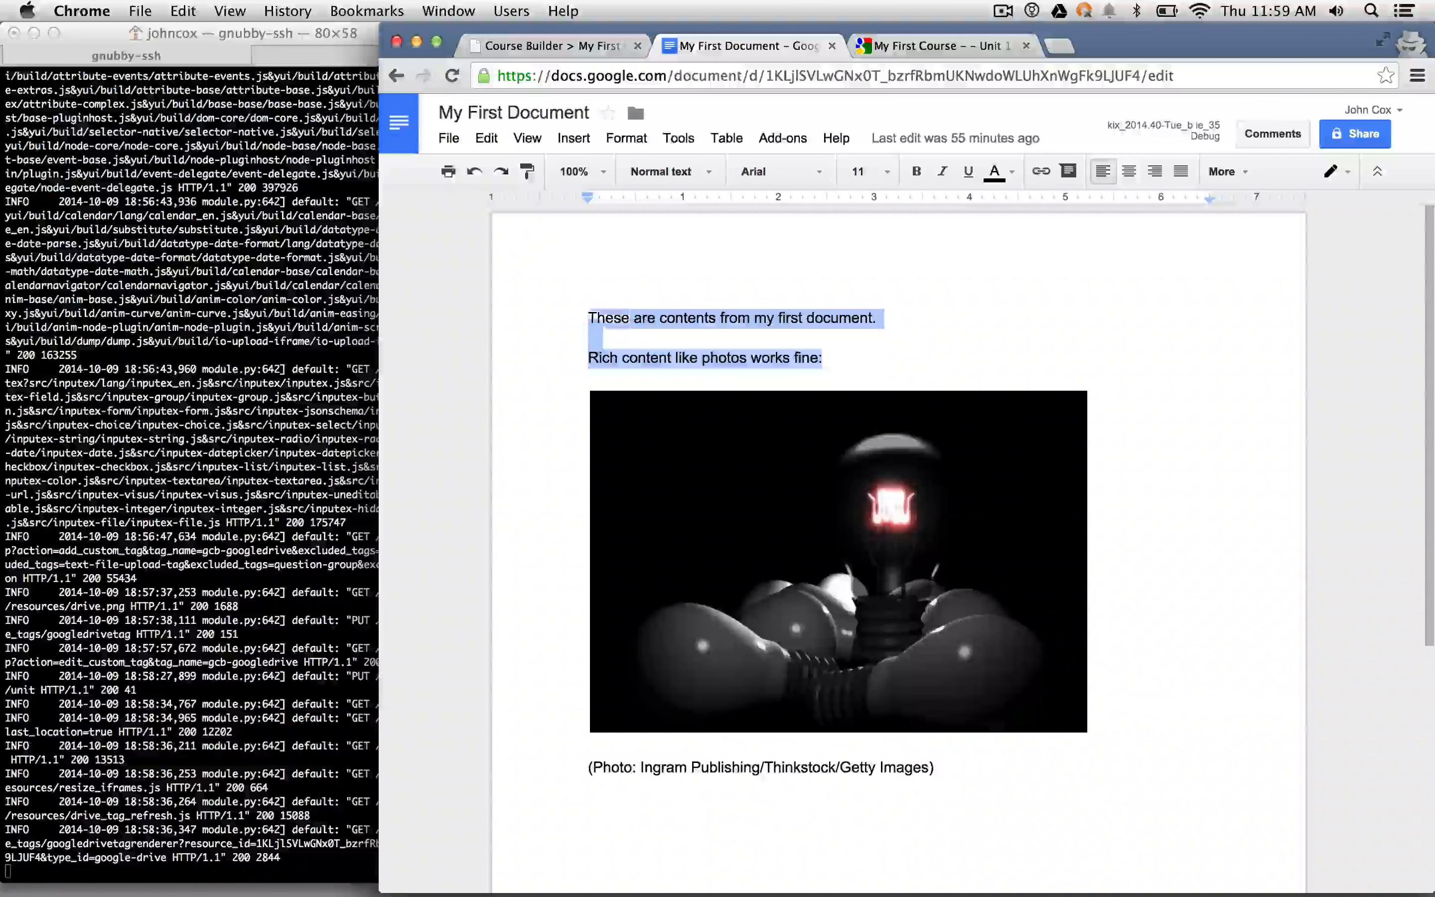
{"action": "type", "text": "Changed "}
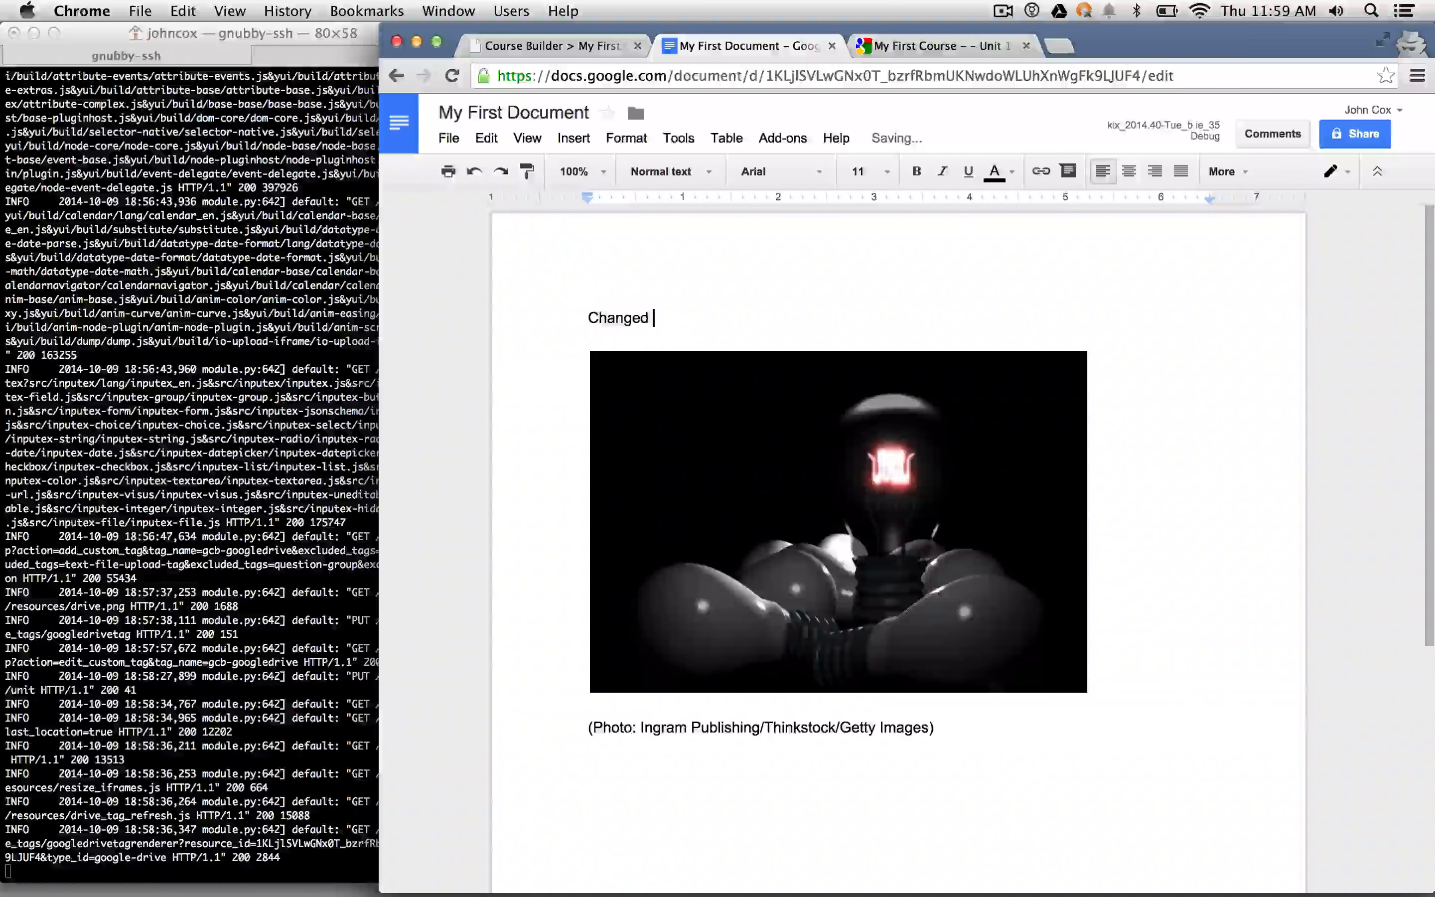
{"action": "type", "text": "docs content"}
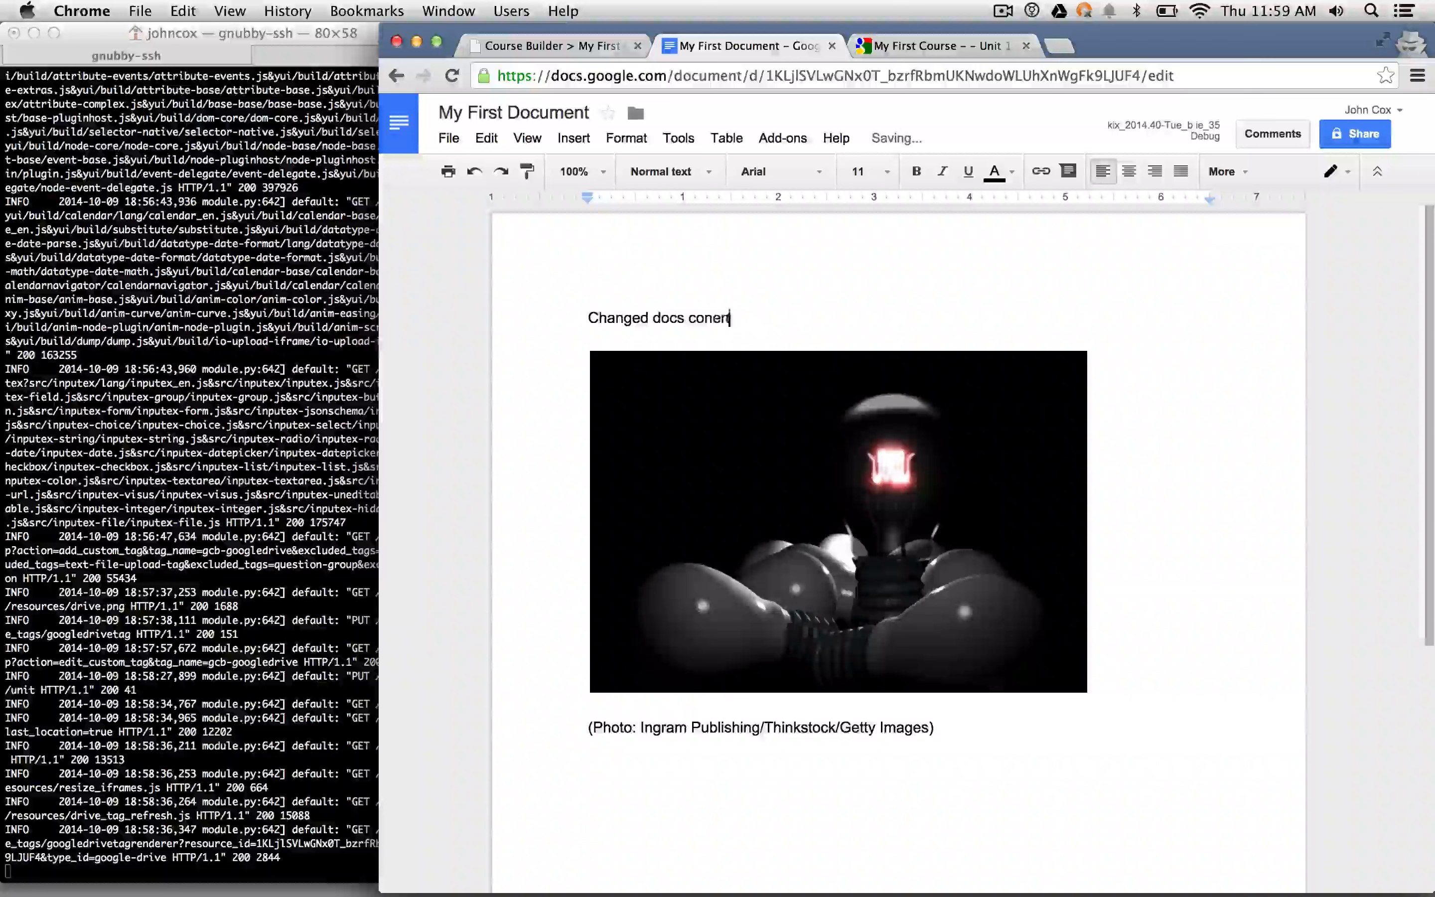
{"action": "left_click", "coordinate": [908, 42]}
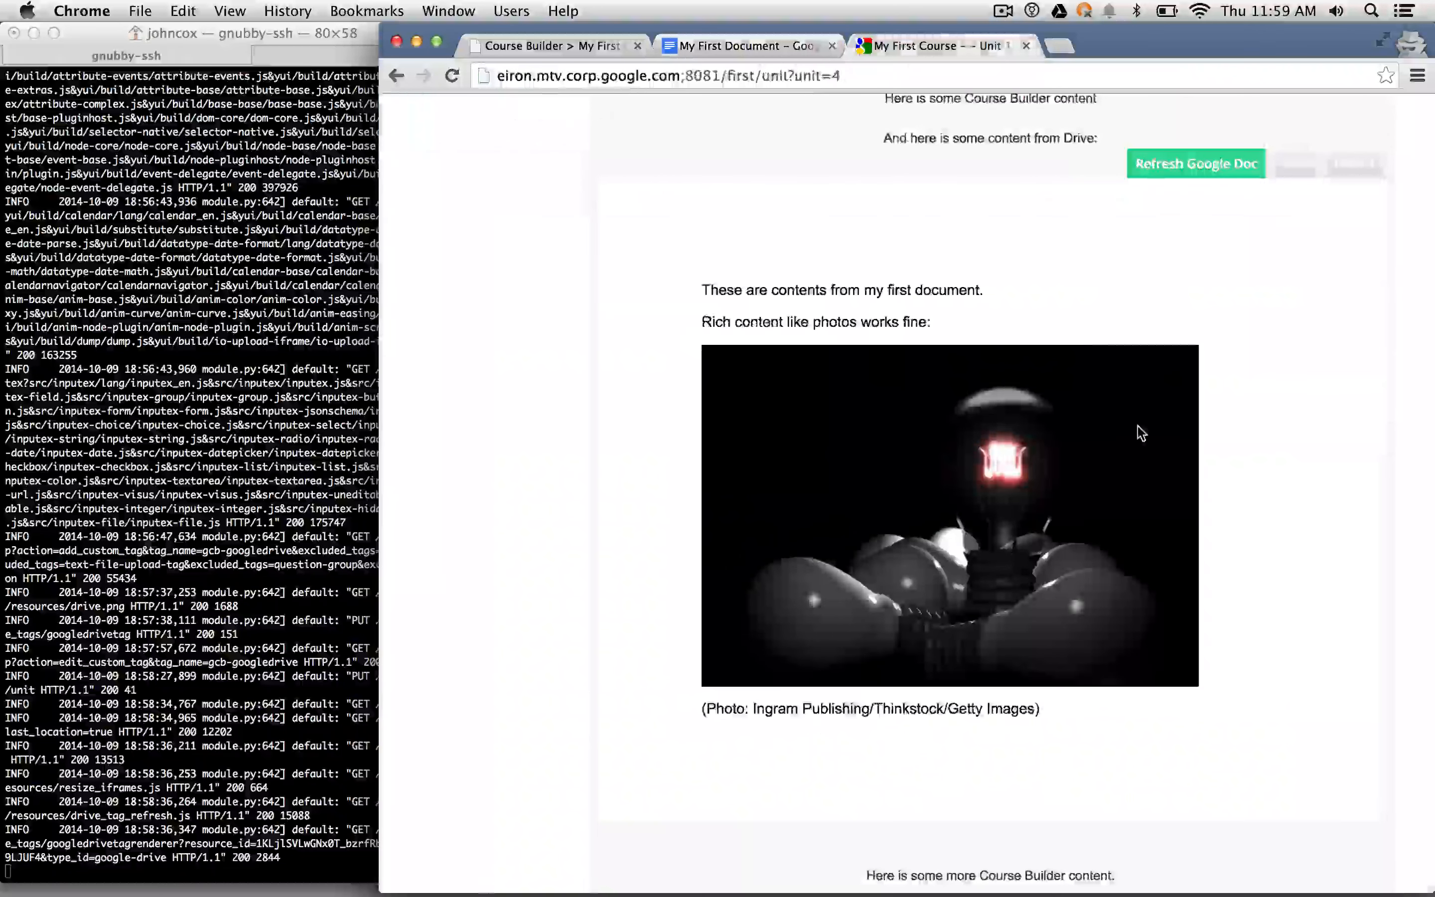
- Reload the unit, Refresh Google Doc, Revert, refresh again, and save the 'Changed docs content' version
{"action": "key", "text": "super+r"}
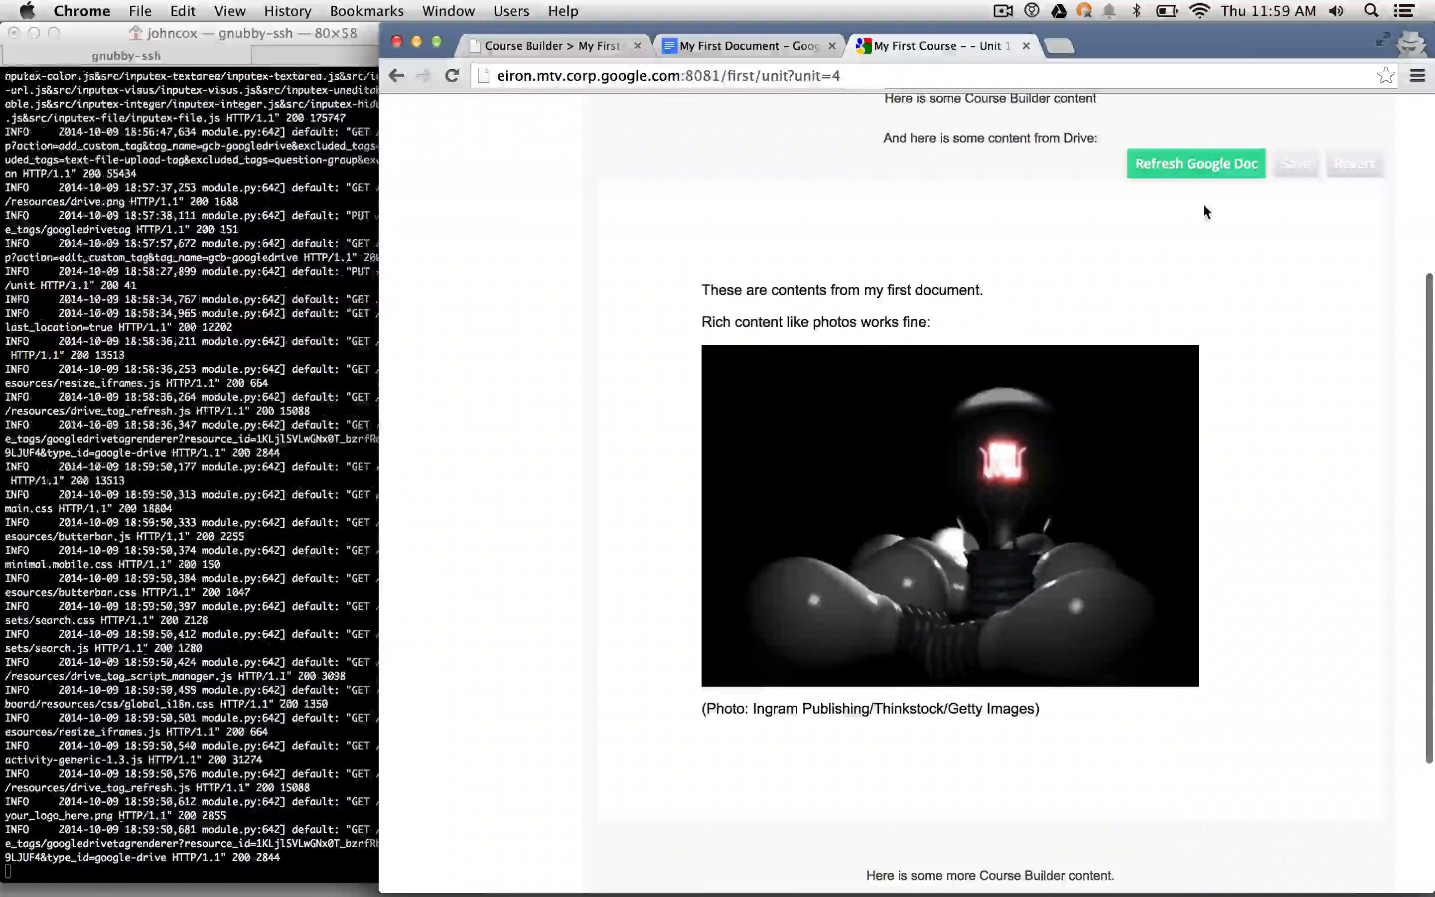
{"action": "scroll", "coordinate": [1203, 203], "scroll_direction": "up", "scroll_amount": 1}
{"action": "left_click", "coordinate": [1194, 203]}
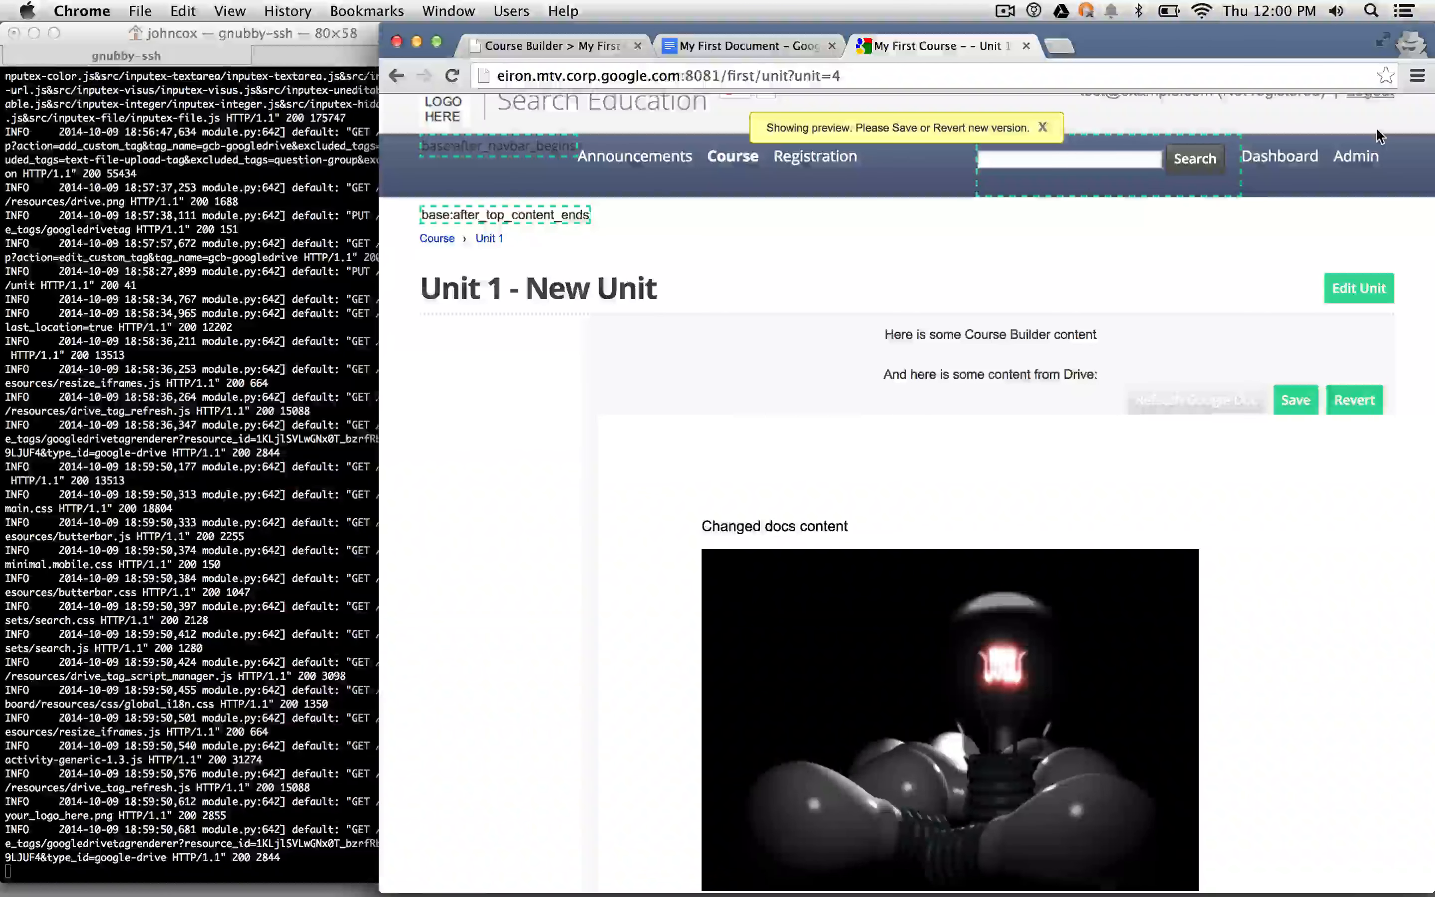
{"action": "left_click", "coordinate": [1349, 397]}
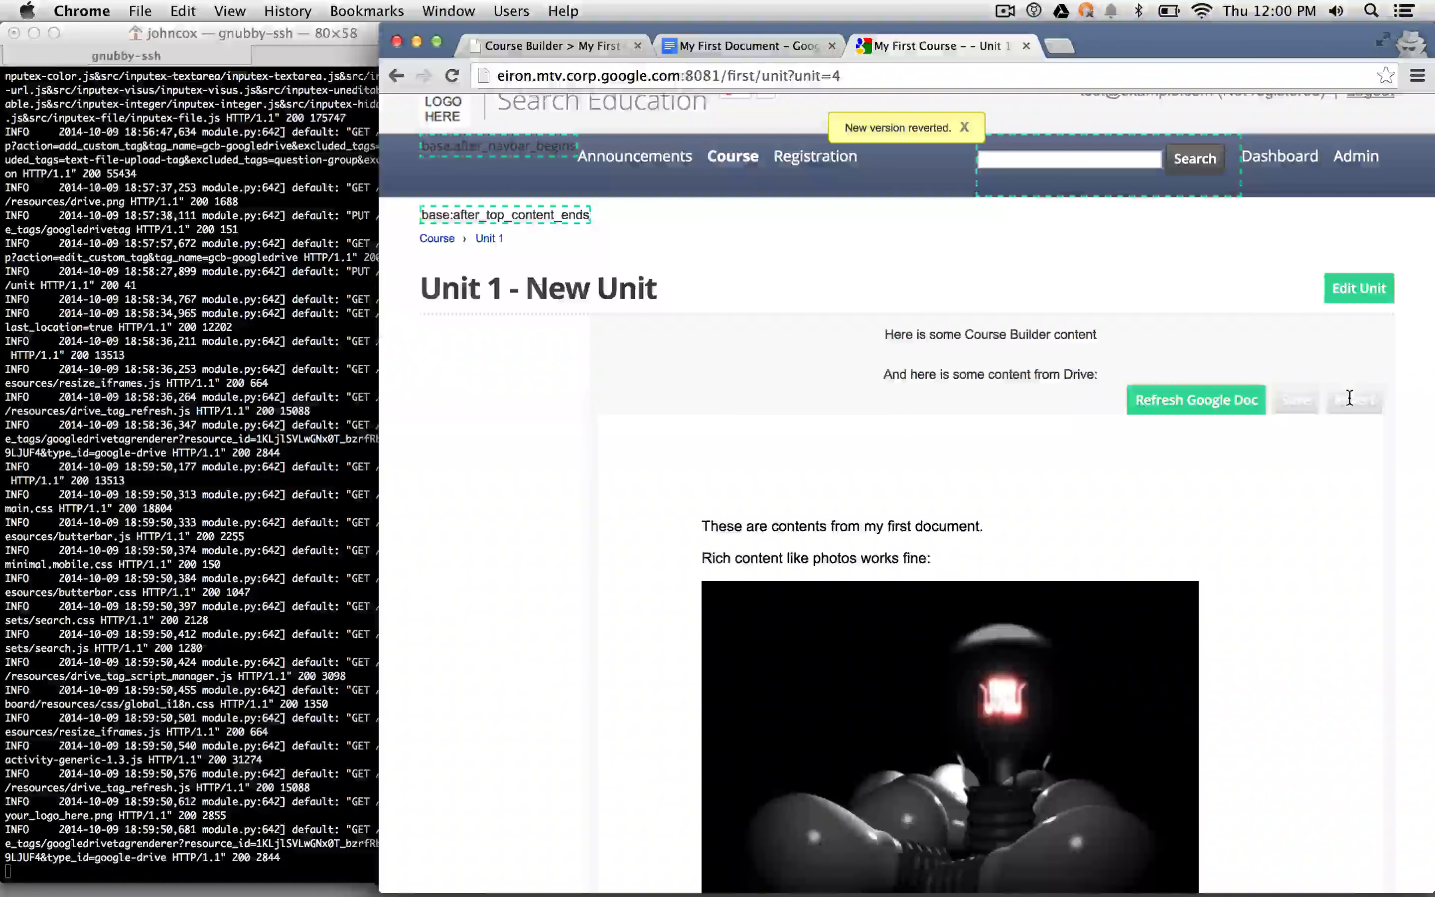
{"action": "left_click", "coordinate": [1231, 391]}
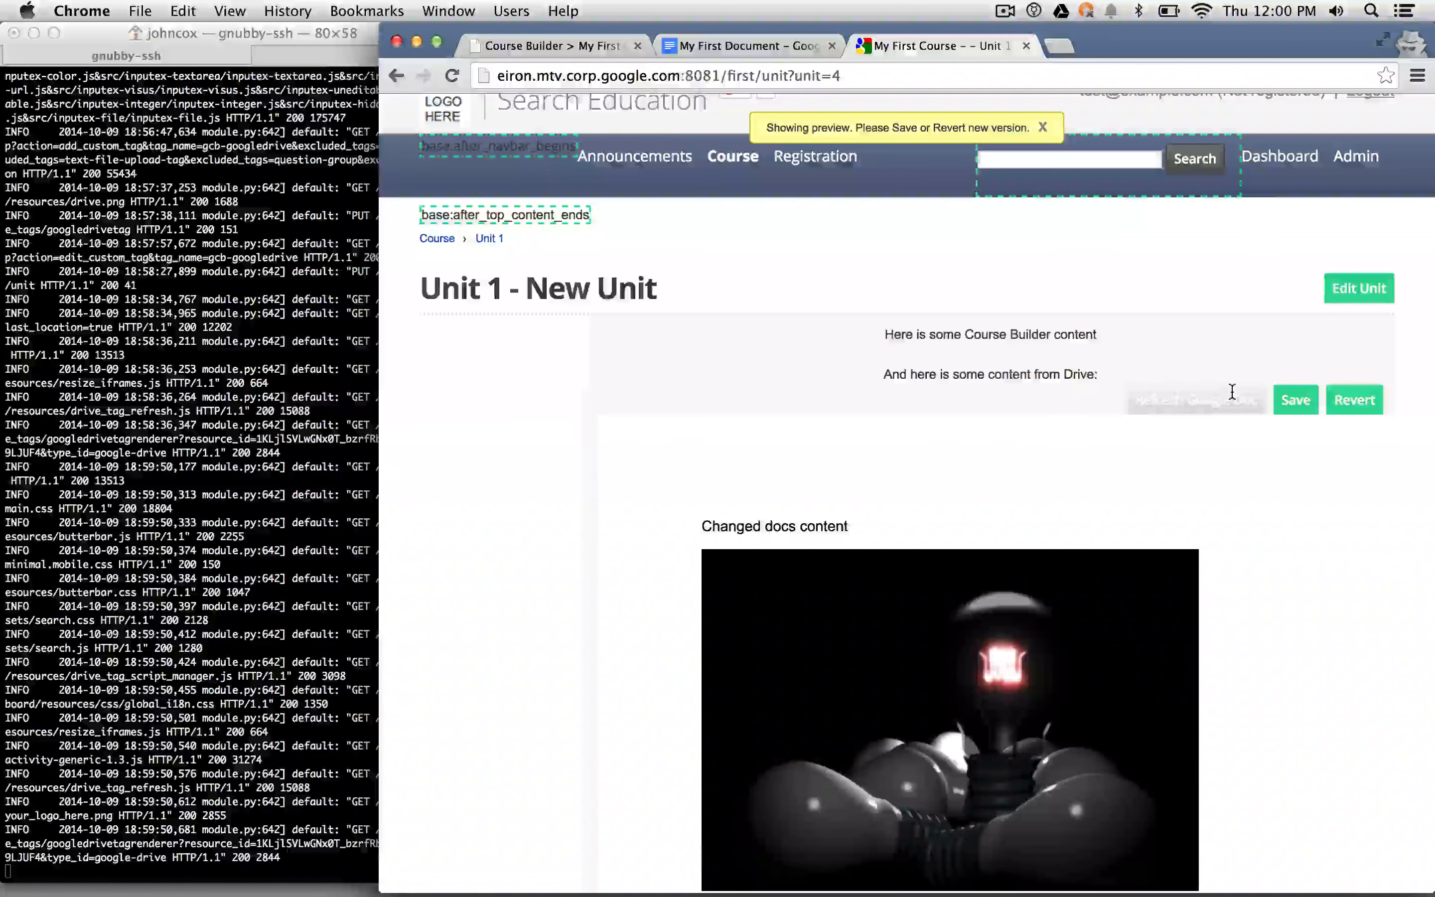
{"action": "left_click", "coordinate": [1310, 398]}
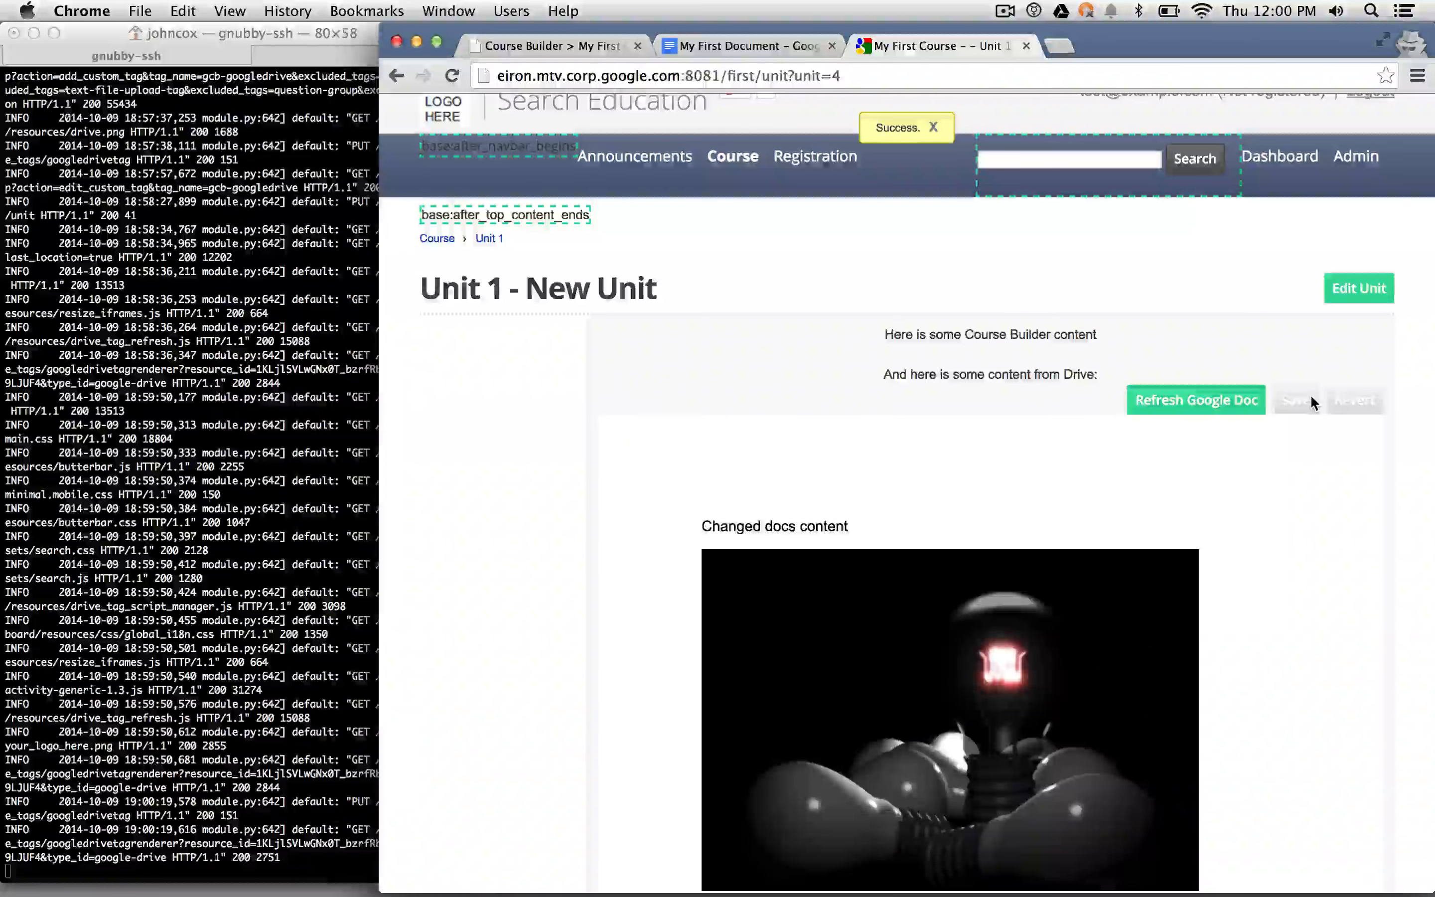
{"action": "scroll", "coordinate": [1310, 396], "scroll_direction": "down", "scroll_amount": 5}
{"action": "scroll", "coordinate": [1310, 396], "scroll_direction": "up", "scroll_amount": 4}
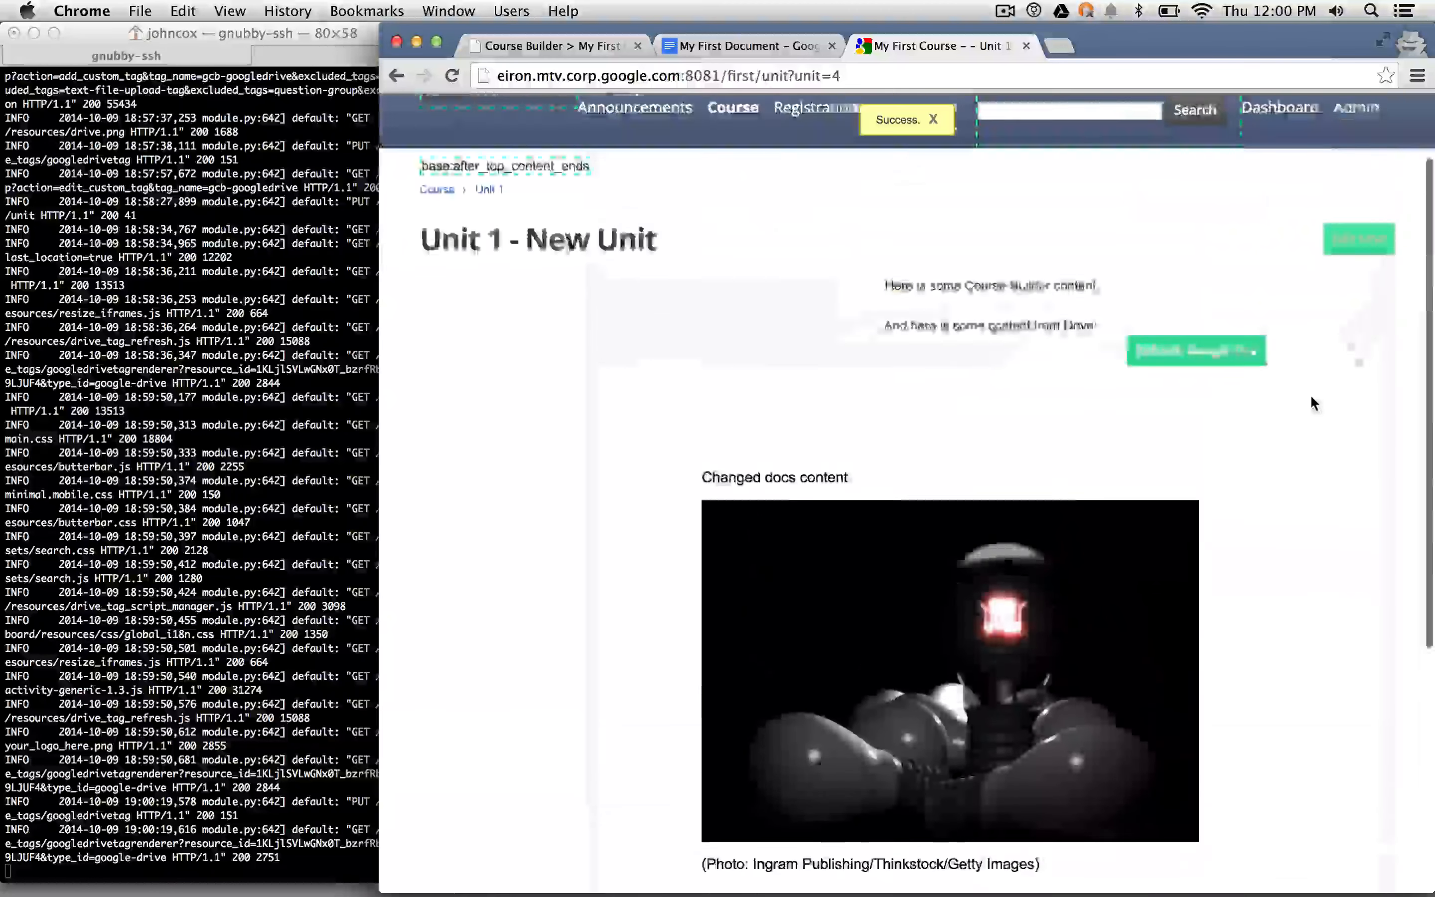
{"action": "scroll", "coordinate": [1310, 402], "scroll_direction": "up", "scroll_amount": 2}
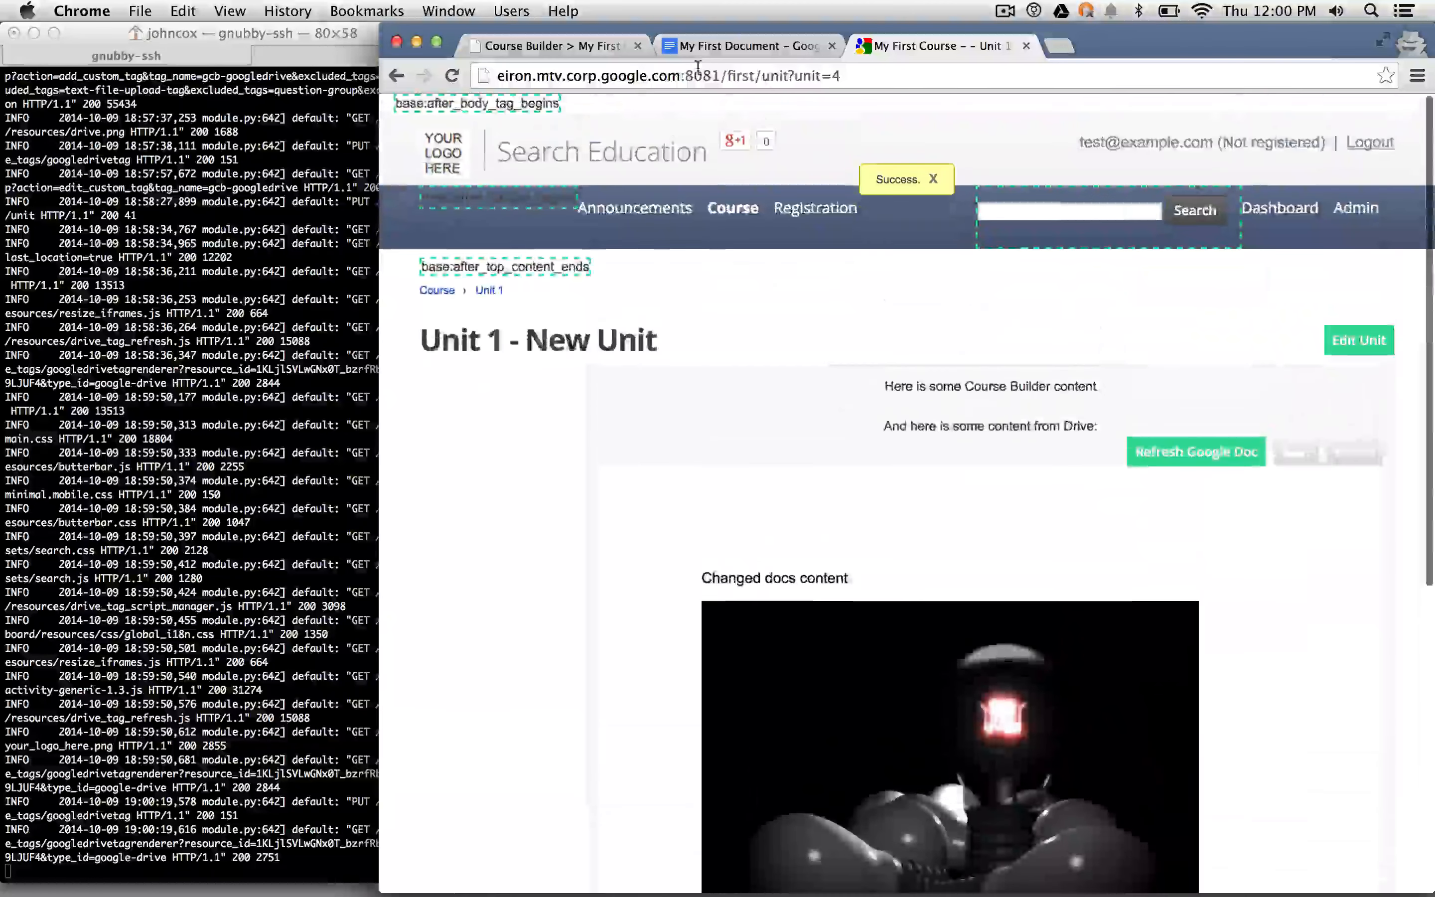
- Open a fresh incognito window and load eiron.mtv.corp.google.com:8081
{"action": "left_click", "coordinate": [399, 43]}
{"action": "key", "text": "super+shift+n"}
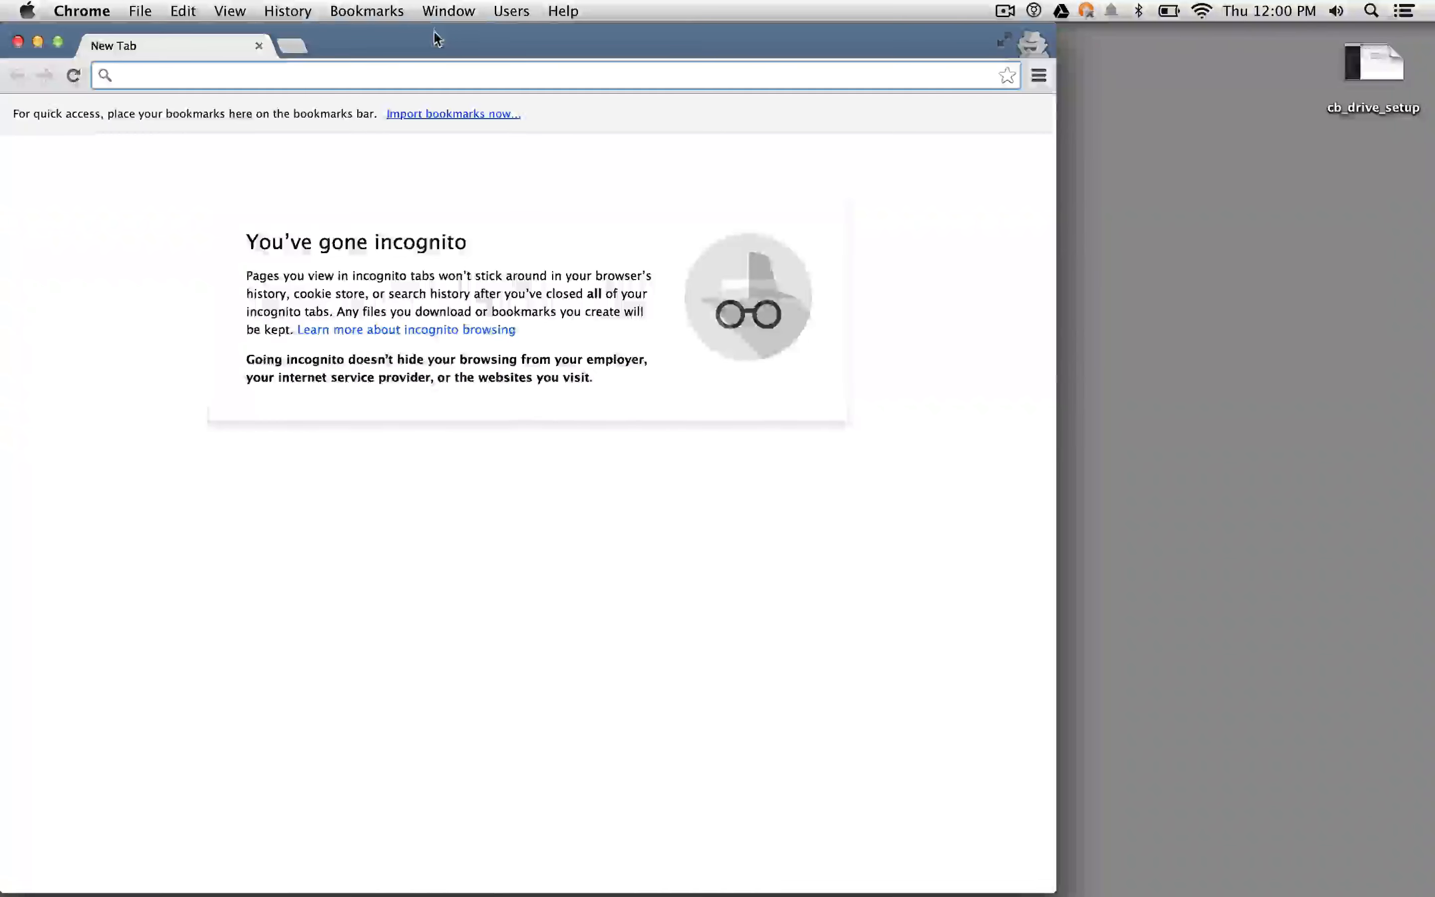
{"action": "left_click_drag", "start_coordinate": [437, 39], "coordinate": [814, 24]}
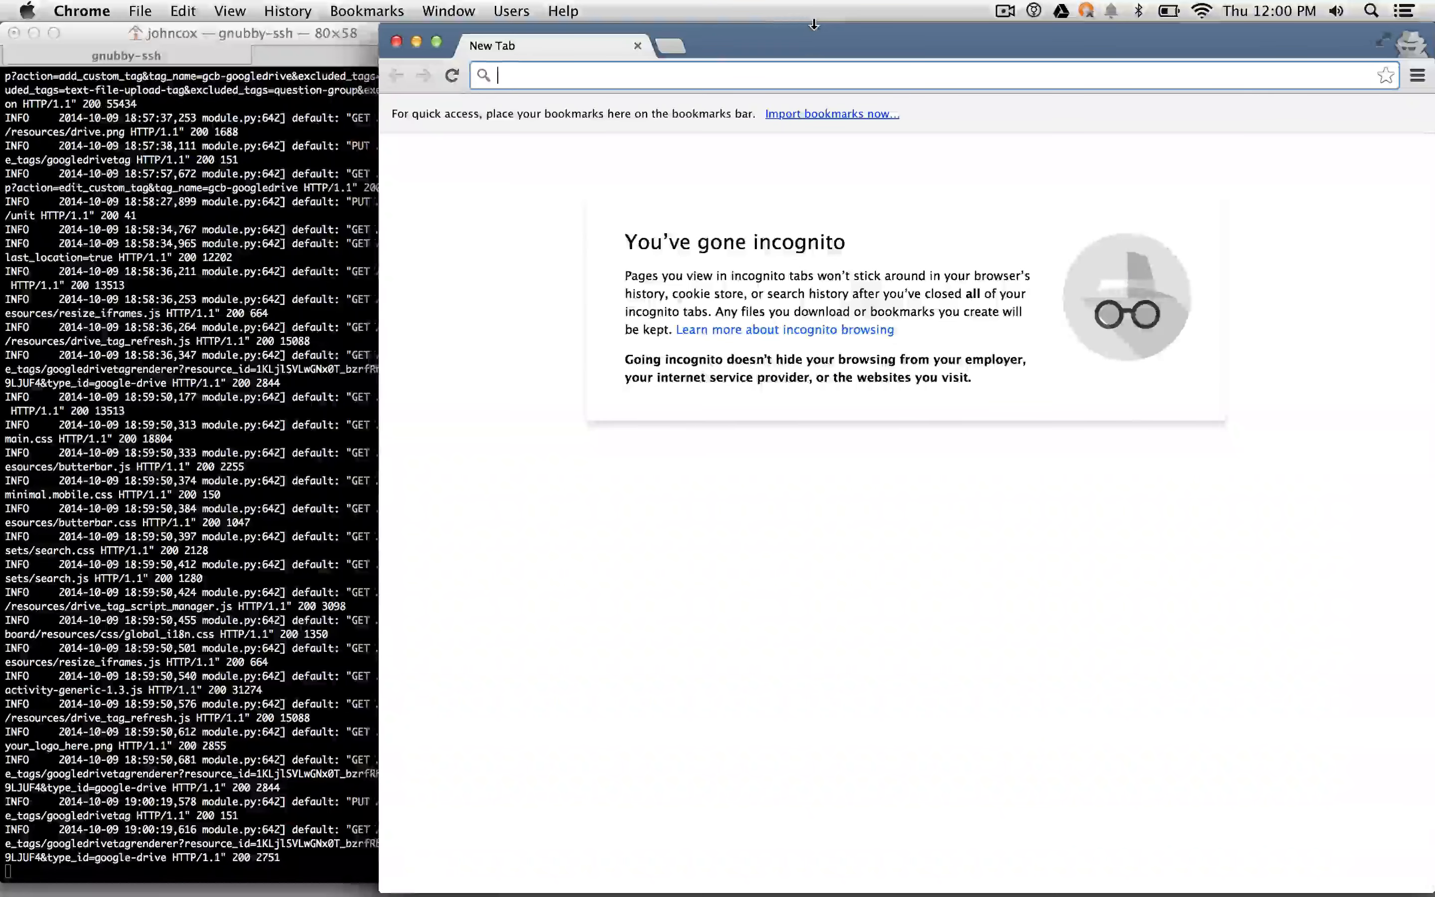
{"action": "type", "text": "eiron.mtv.corp.google.com:8080"}
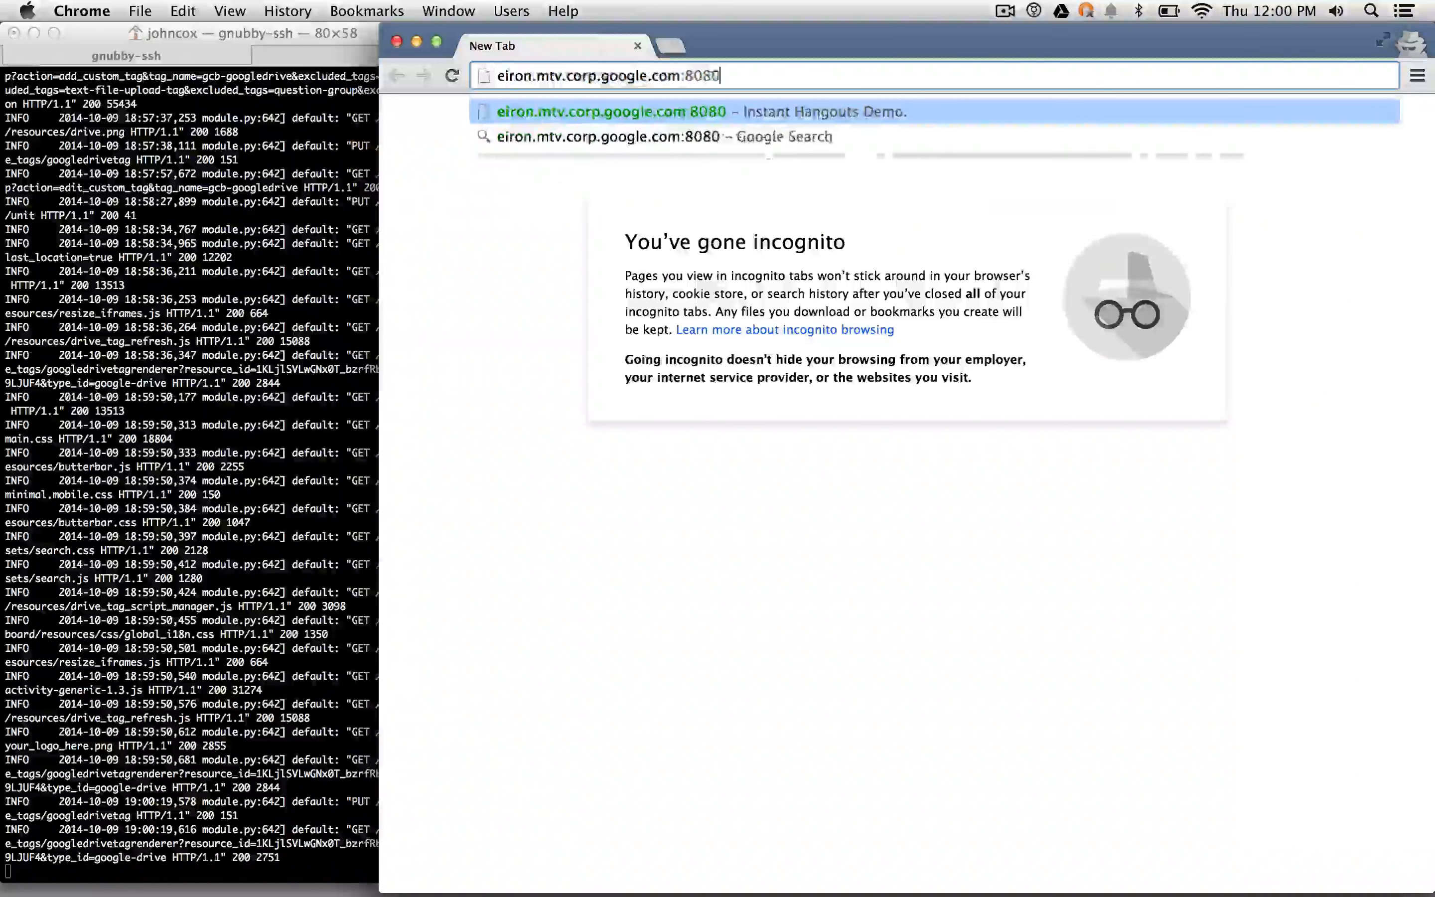
{"action": "key", "text": "BackSpace"}
{"action": "type", "text": "1"}
{"action": "key", "text": "Return"}
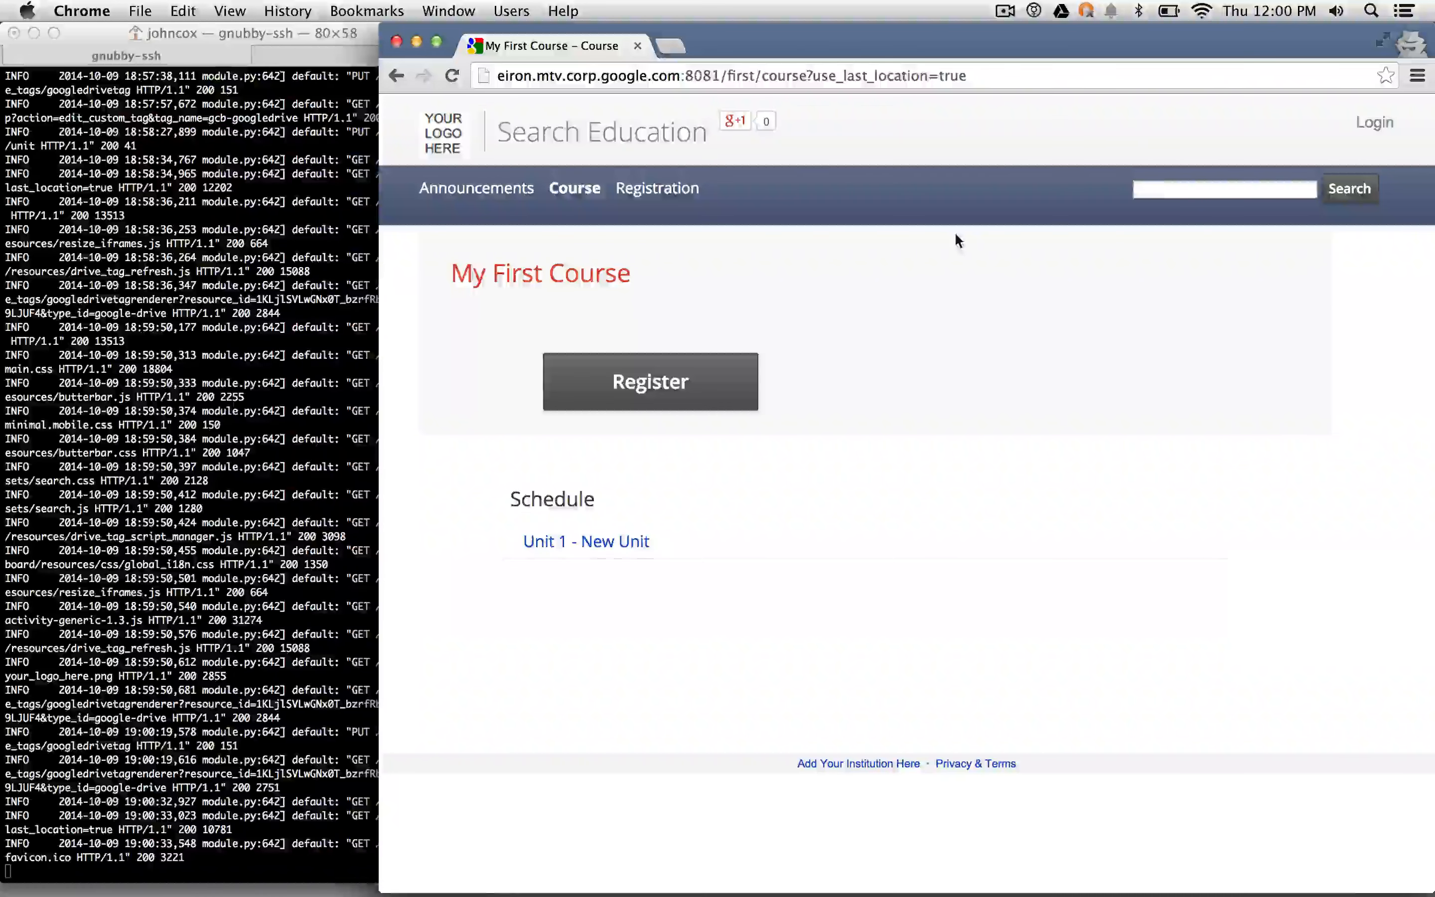
- Open Unit 1 - New Unit and check it shows 'Changed docs content' above the lightbulb photo
{"action": "left_click", "coordinate": [626, 541]}
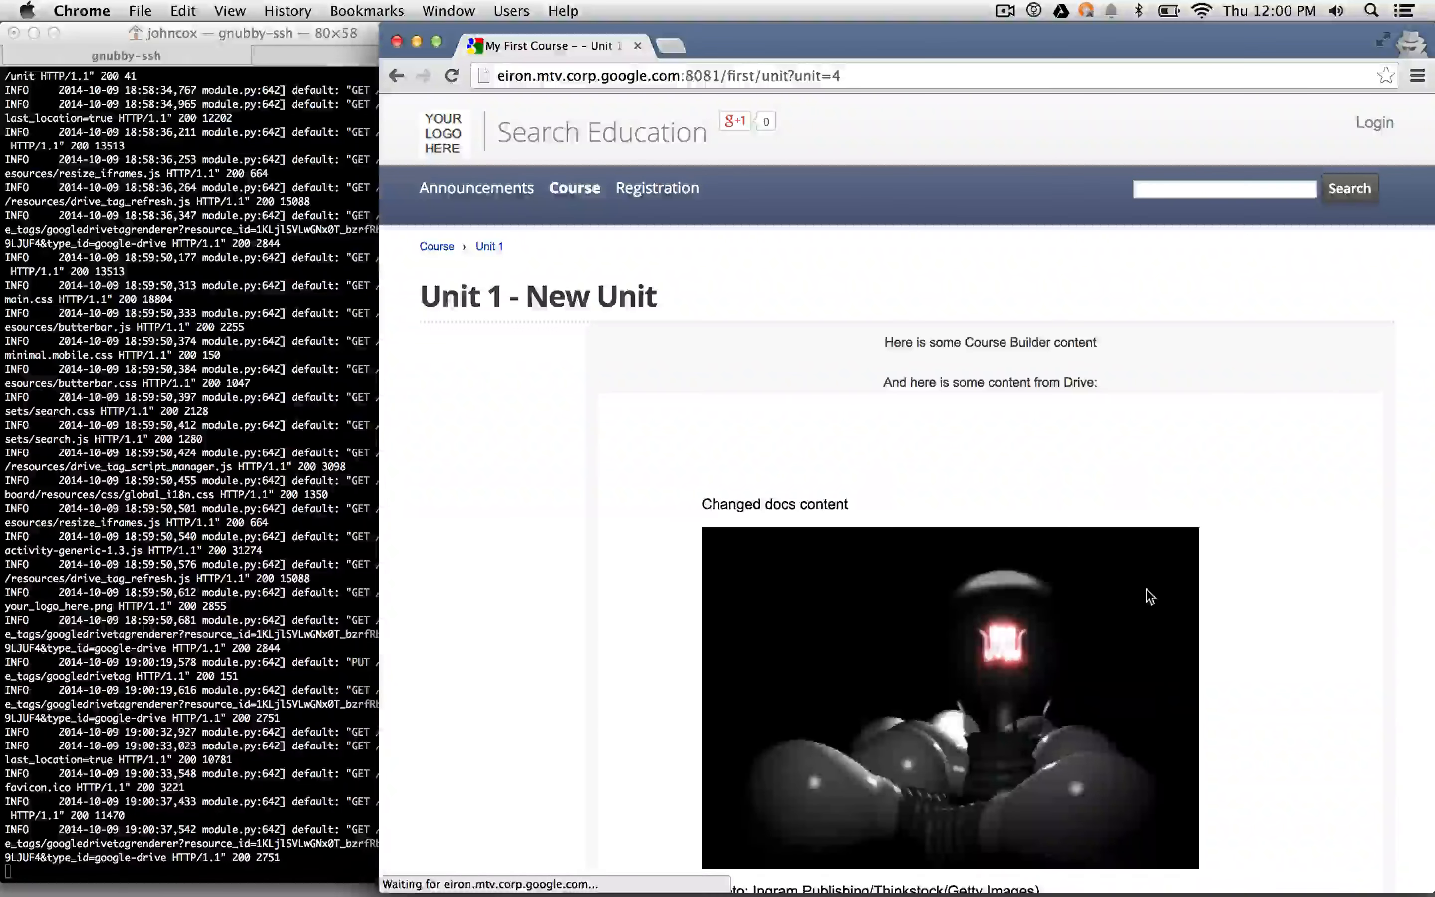
{"action": "scroll", "coordinate": [1148, 596], "scroll_direction": "down", "scroll_amount": 3}
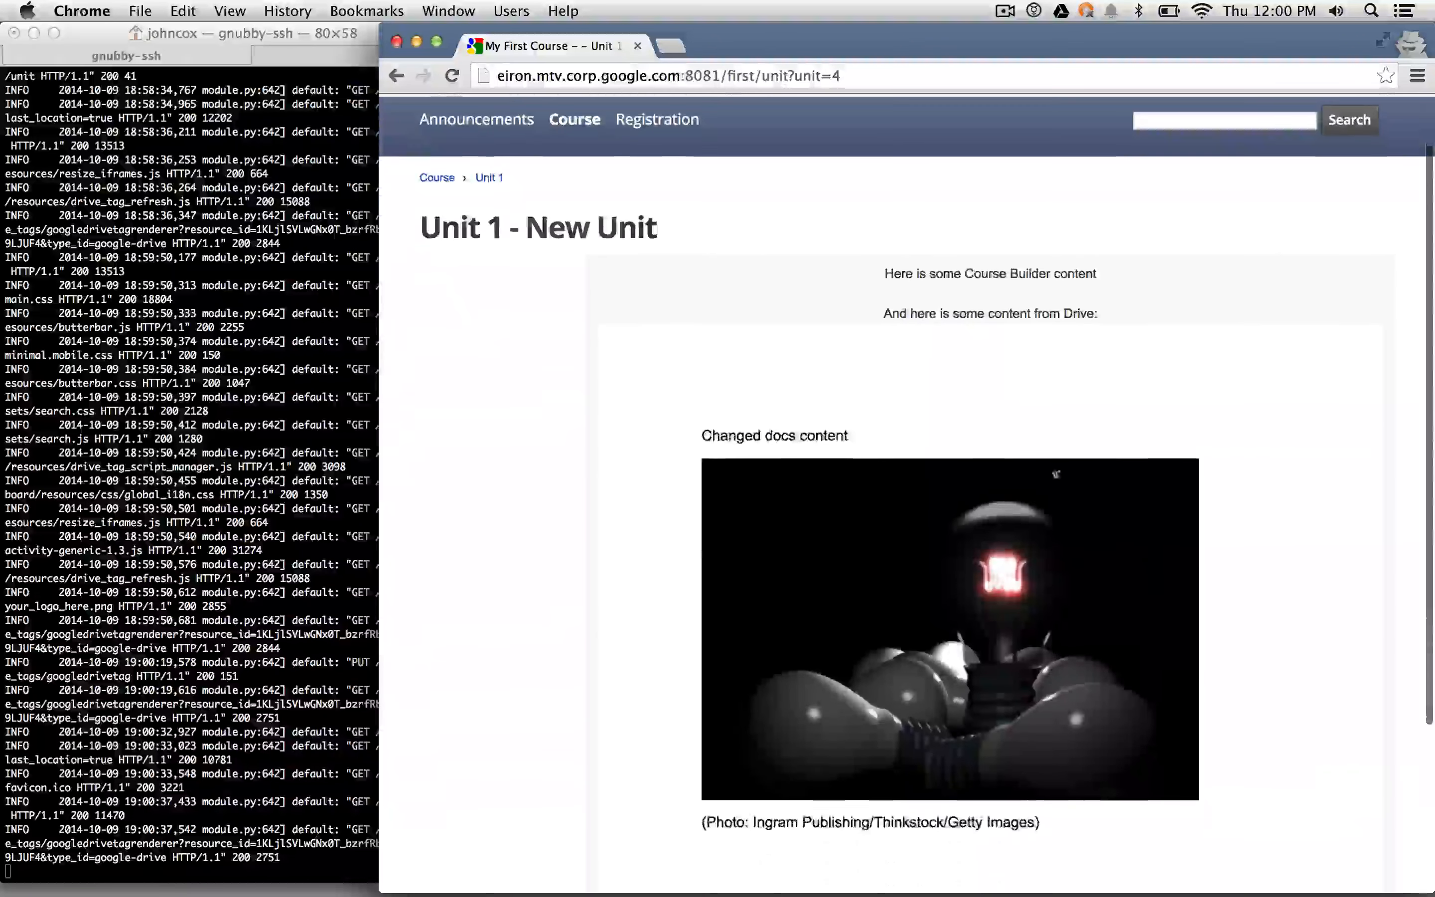
{"action": "left_click_drag", "start_coordinate": [858, 276], "coordinate": [1028, 308]}
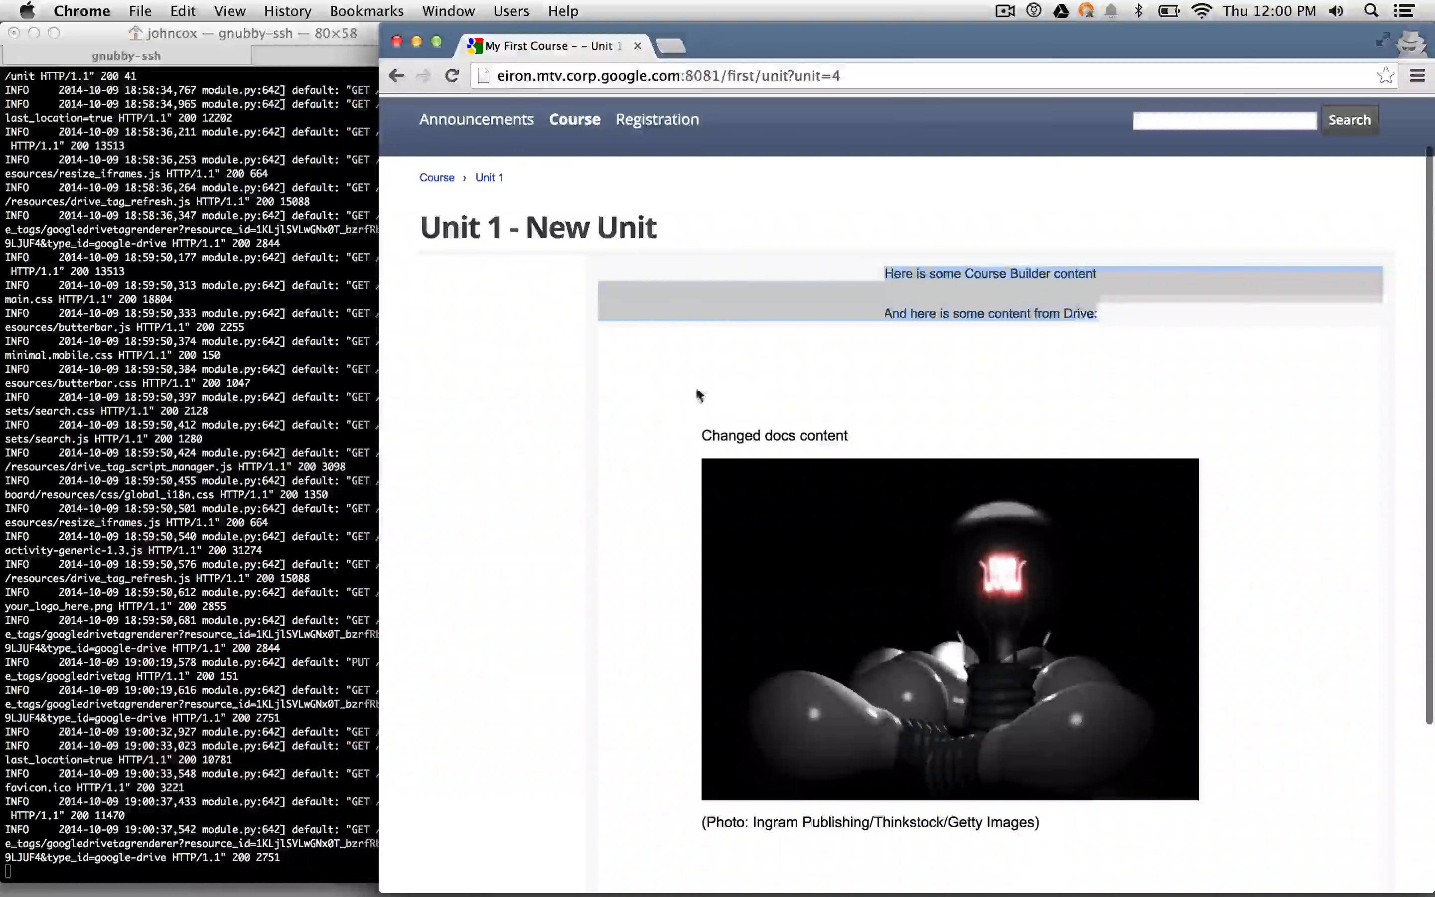
{"action": "left_click_drag", "start_coordinate": [699, 395], "coordinate": [860, 442]}
{"action": "scroll", "coordinate": [940, 730], "scroll_direction": "down", "scroll_amount": 5}
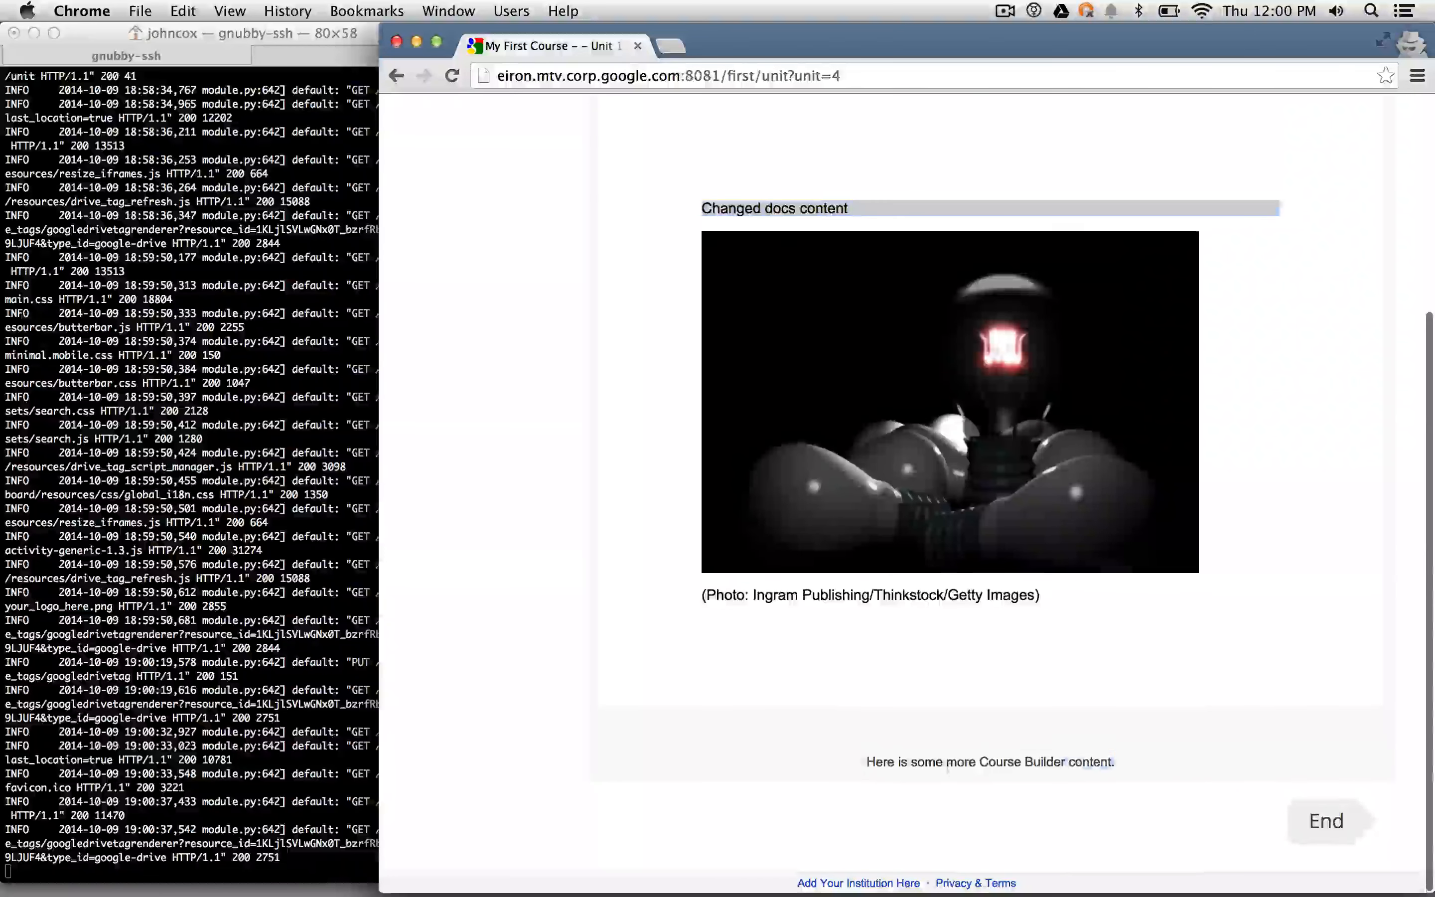
{"action": "scroll", "coordinate": [1118, 762], "scroll_direction": "up", "scroll_amount": 6}
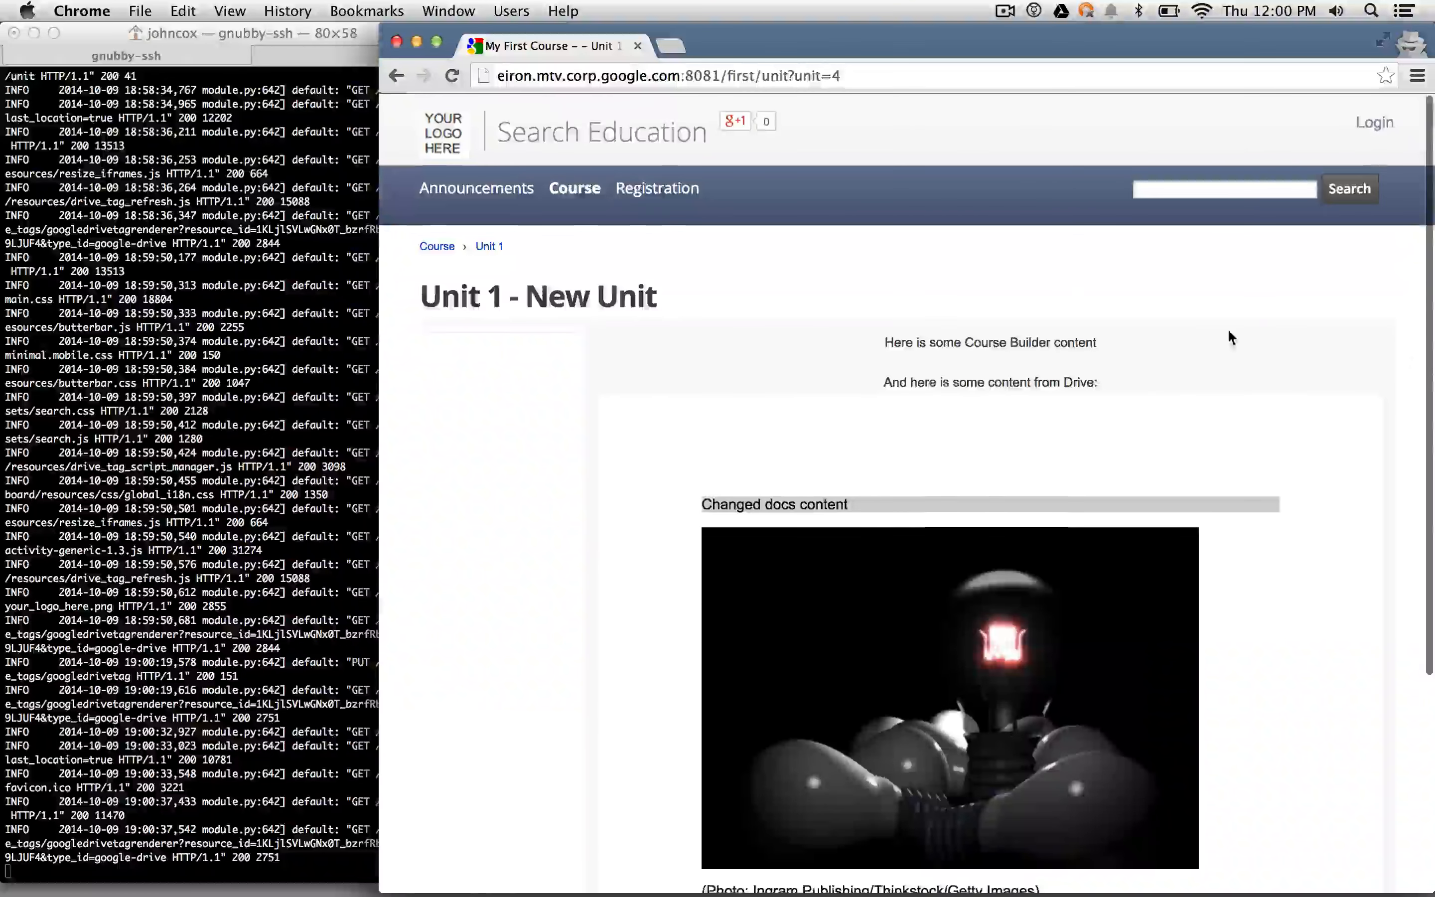